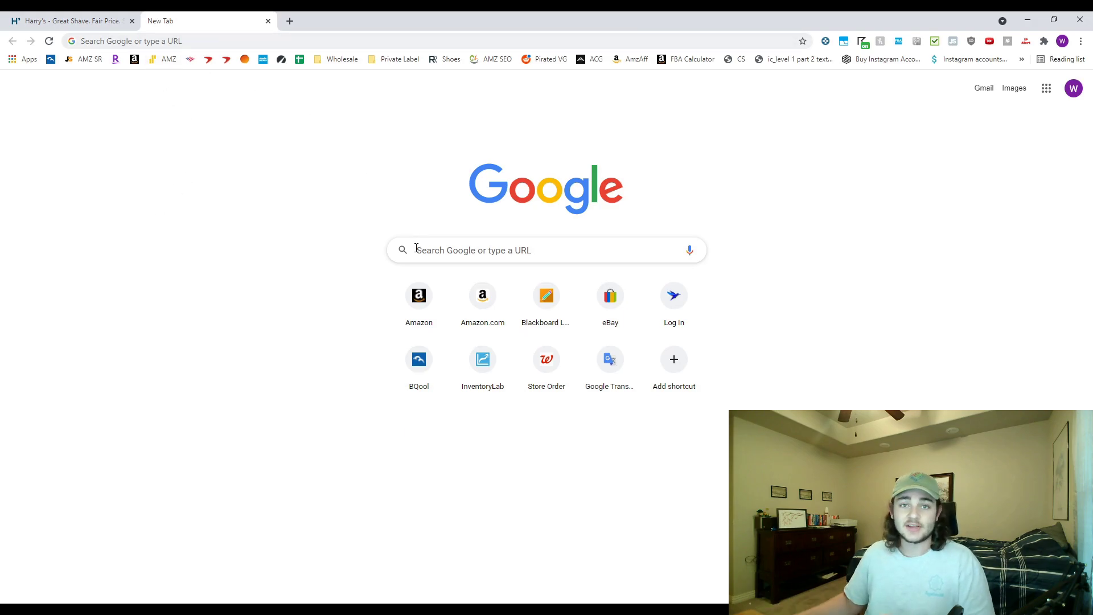
# - Go to amazon.com from the browser address bar
pyautogui.click(227, 39)
pyautogui.write('amazon.com')
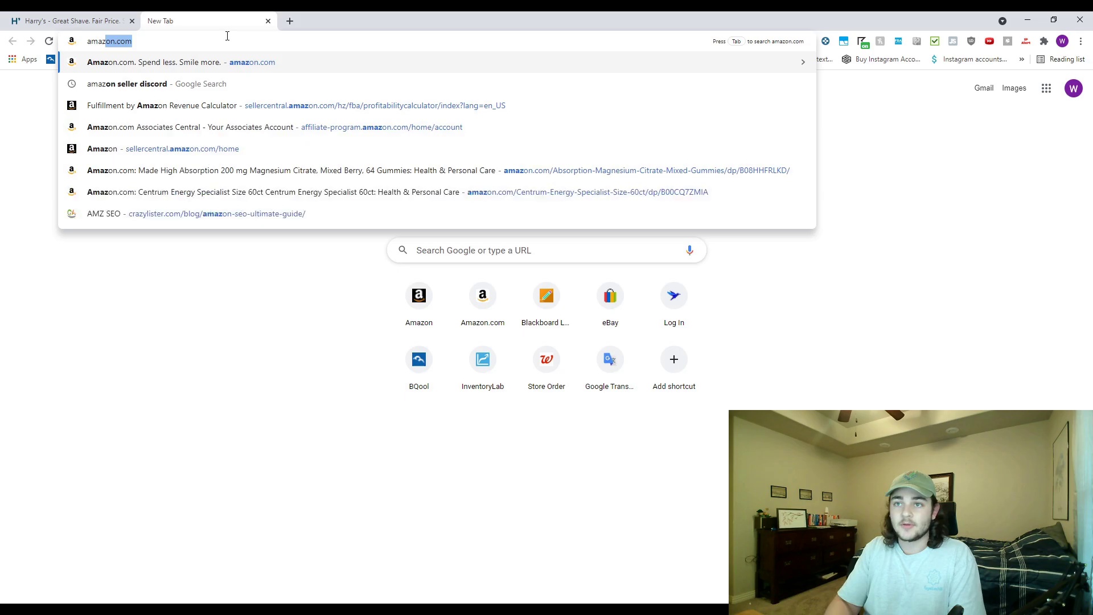
pyautogui.press('Return')
# - Search Amazon for 'bird feeders'
pyautogui.click(201, 104)
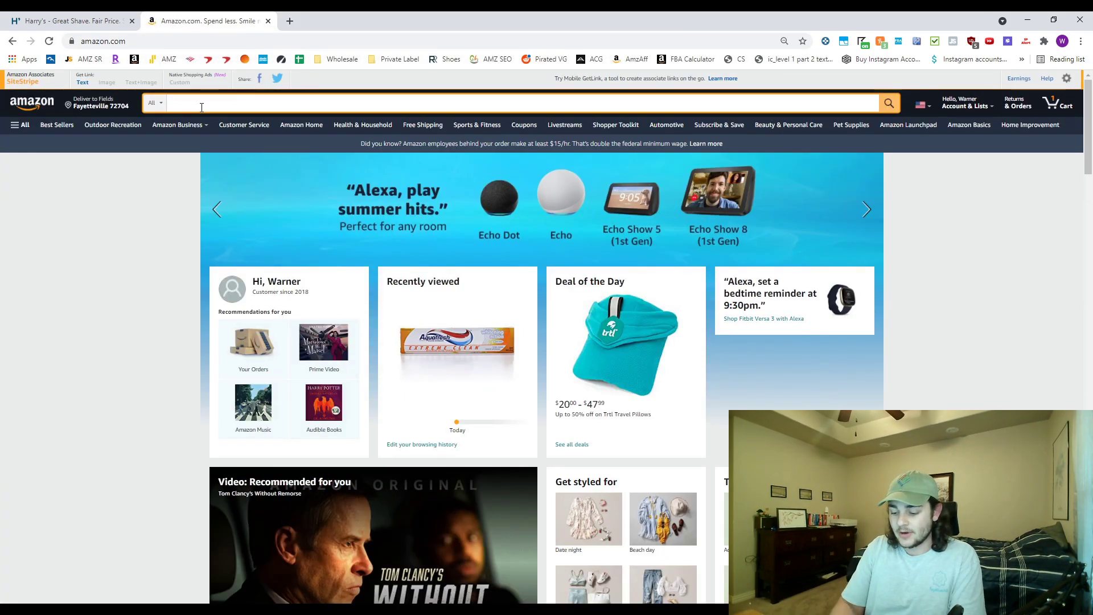
pyautogui.write('bir')
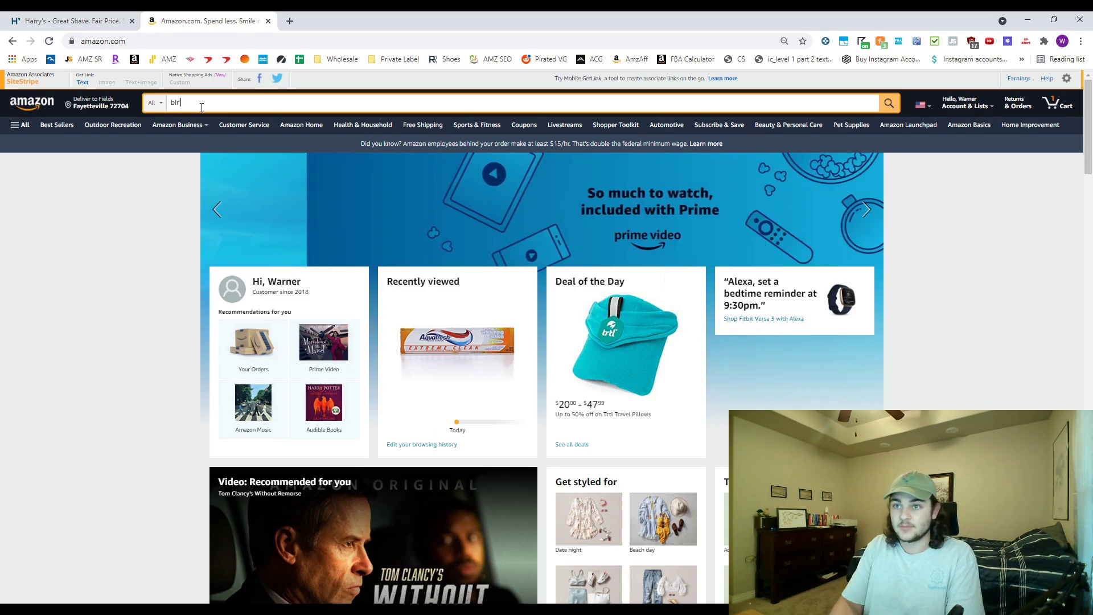
pyautogui.write('d feeders')
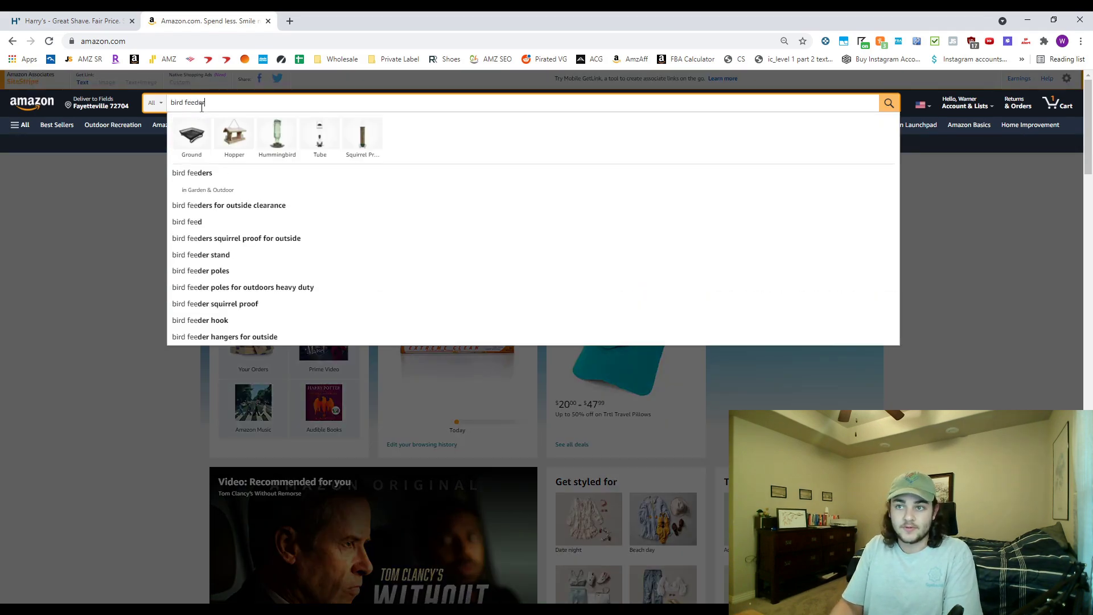
pyautogui.press('Return')
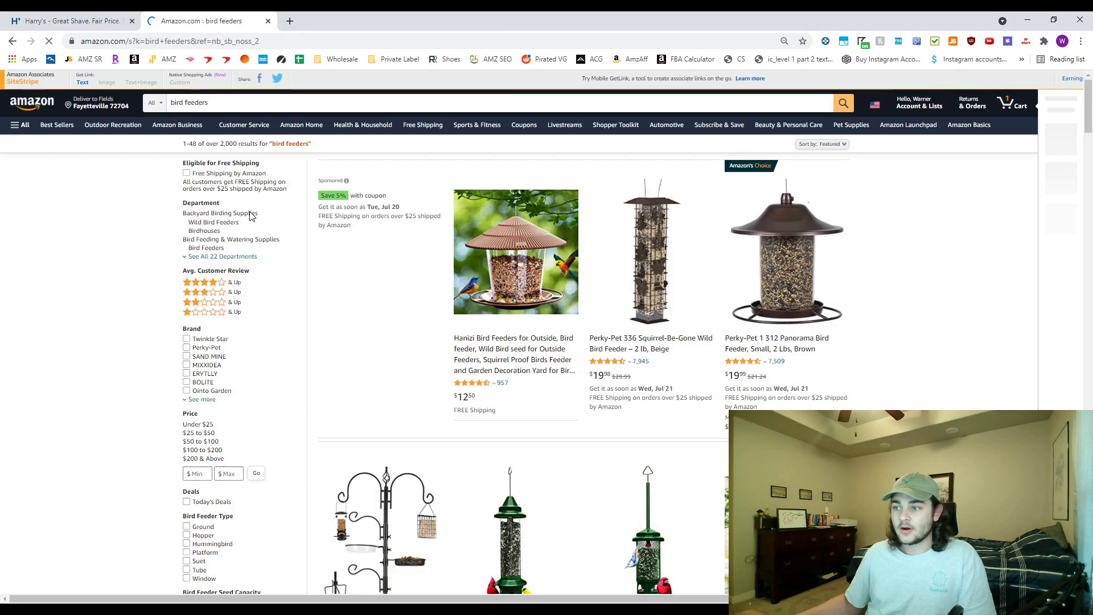
pyautogui.scroll(-1, 545, 392)
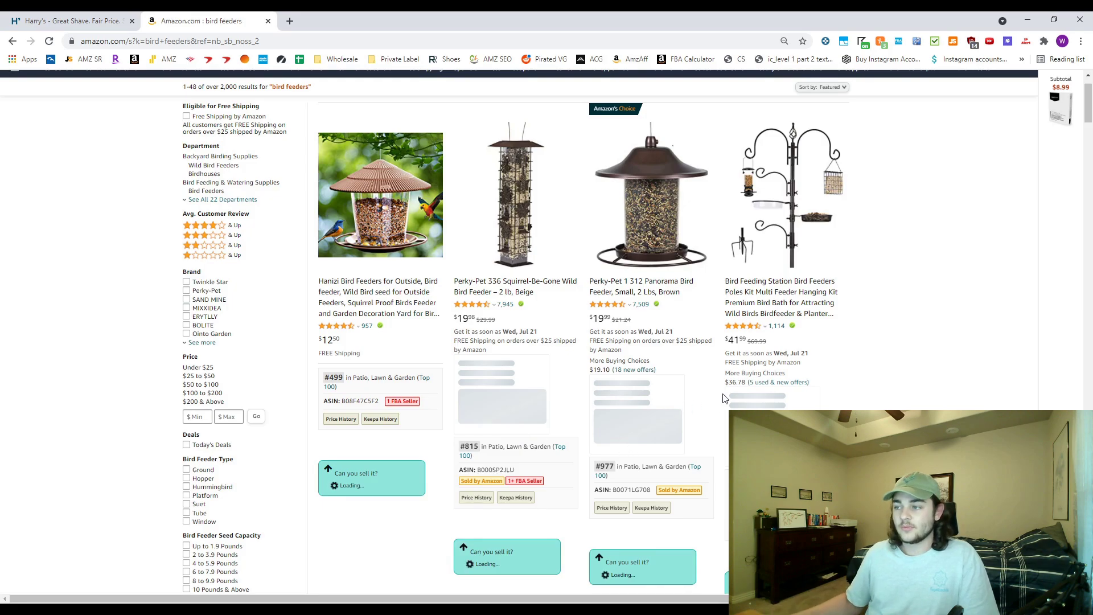
pyautogui.scroll(-1, 620, 469)
pyautogui.moveTo(524, 441)
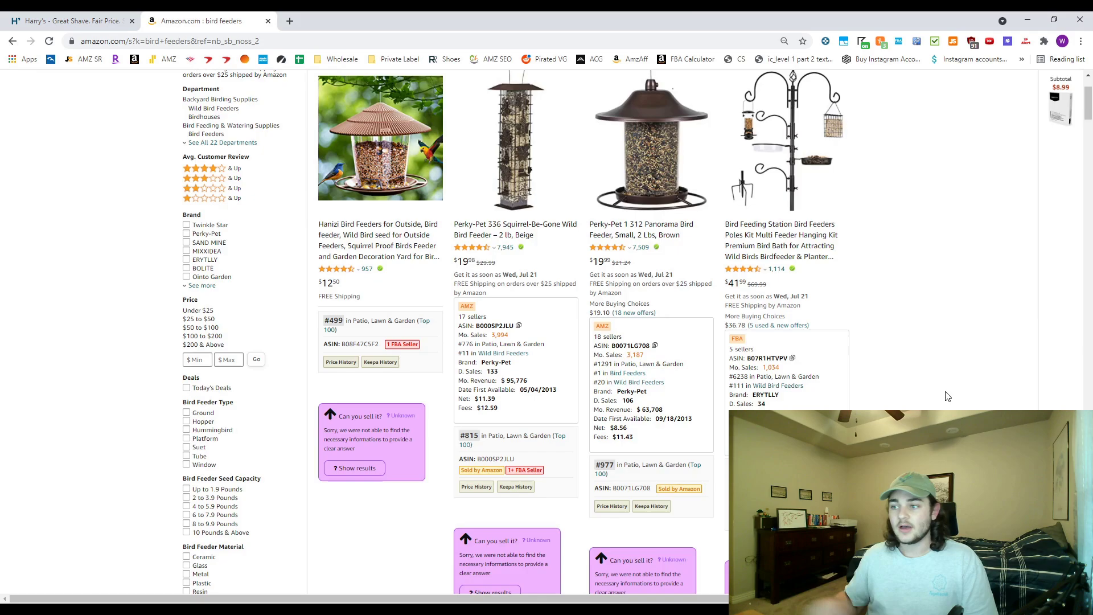
pyautogui.scroll(-4, 939, 392)
pyautogui.scroll(-3, 932, 392)
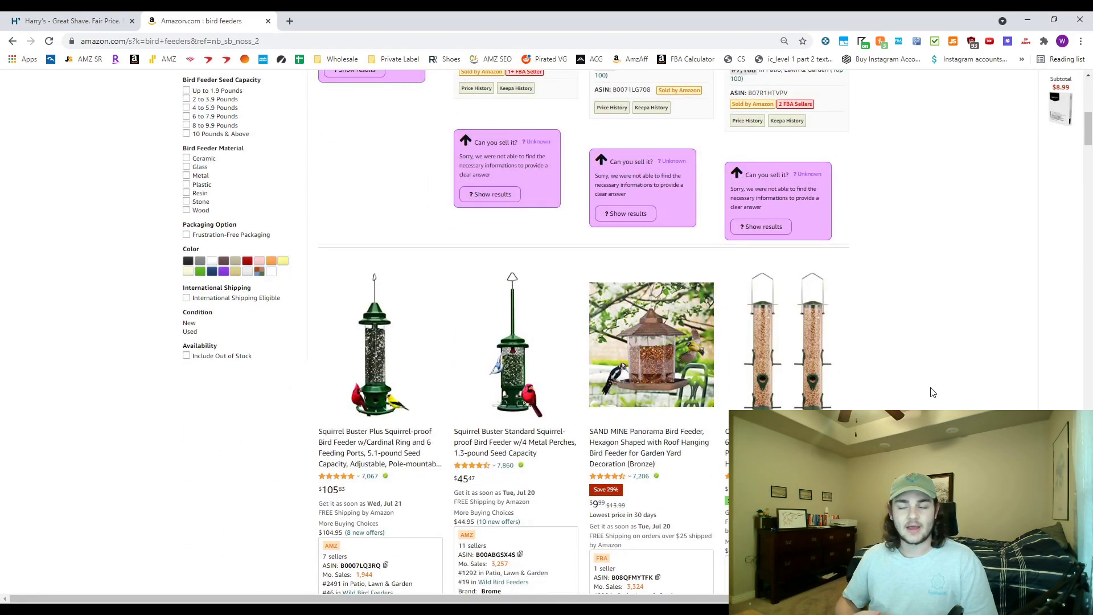
pyautogui.scroll(-7, 930, 391)
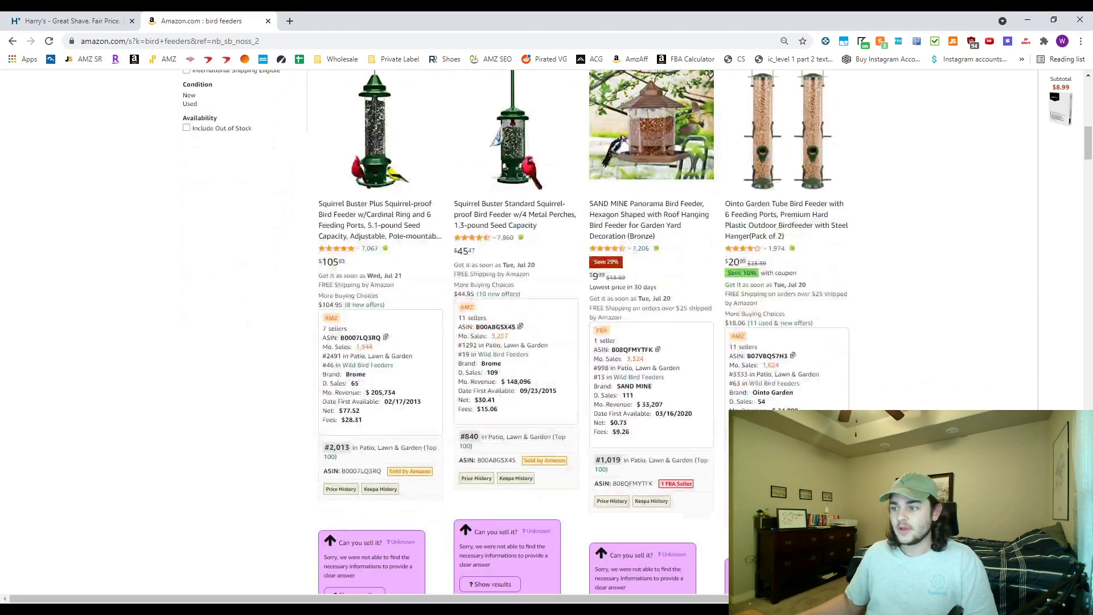
pyautogui.scroll(-11, 706, 420)
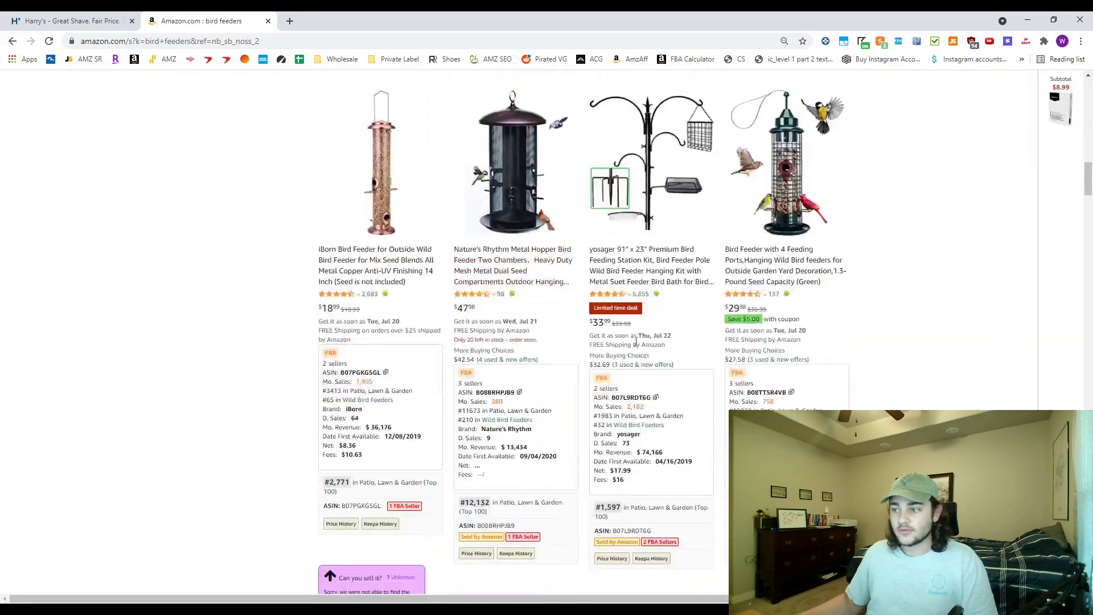
pyautogui.scroll(-9, 627, 353)
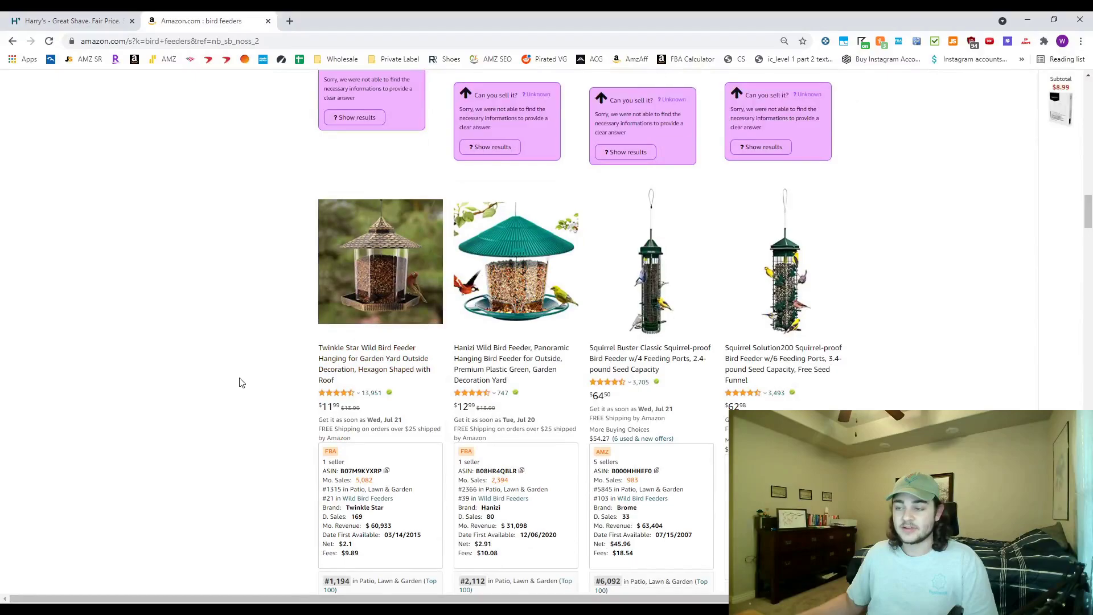
pyautogui.scroll(-3, 517, 275)
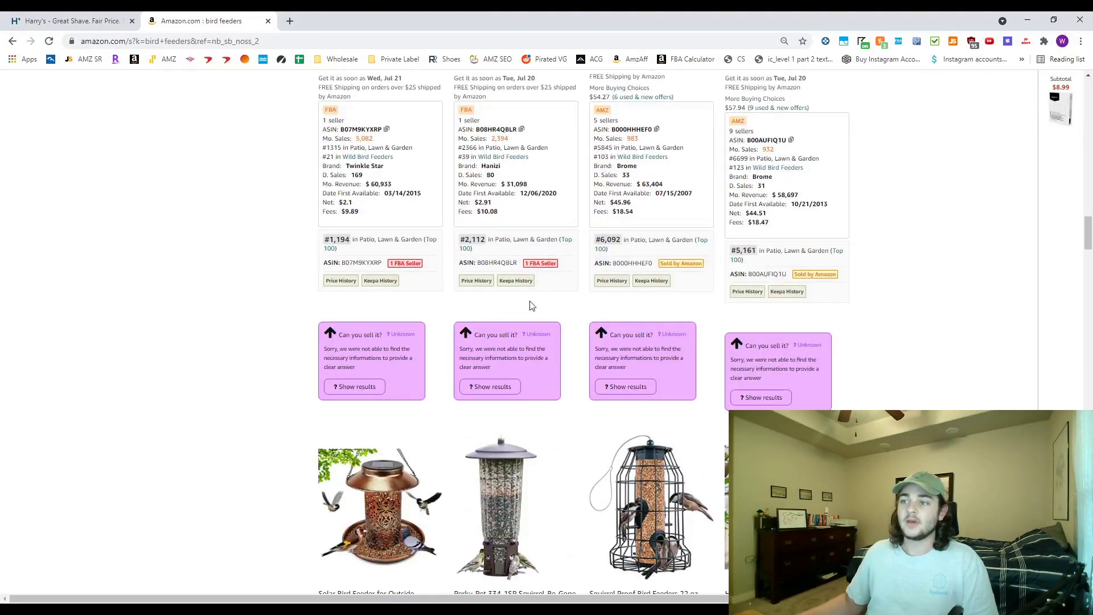
pyautogui.scroll(4, 626, 306)
pyautogui.scroll(-1, 342, 484)
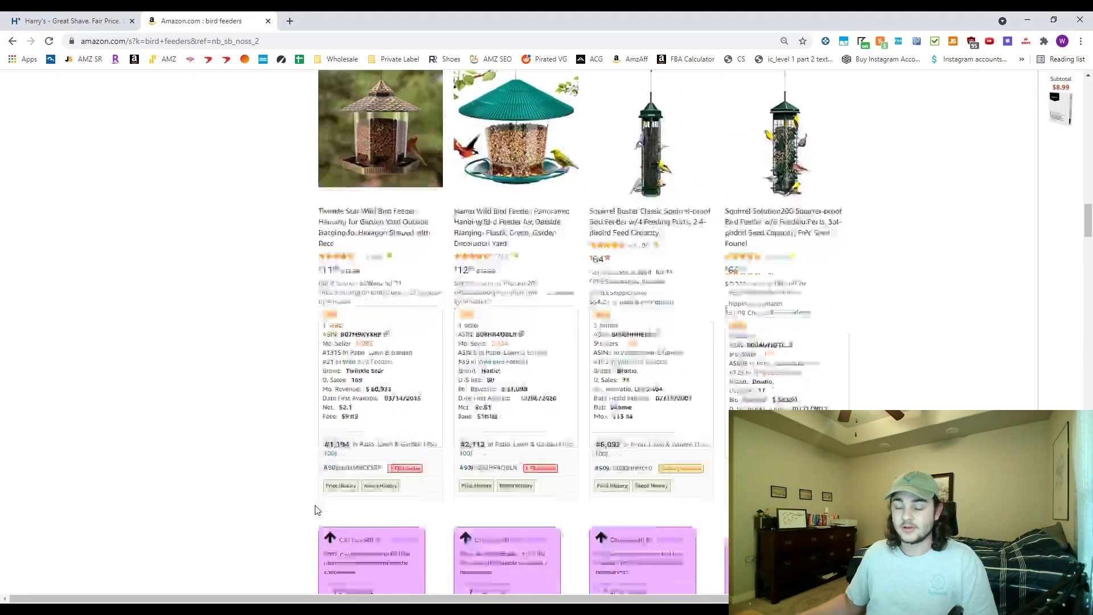
pyautogui.scroll(-2, 318, 510)
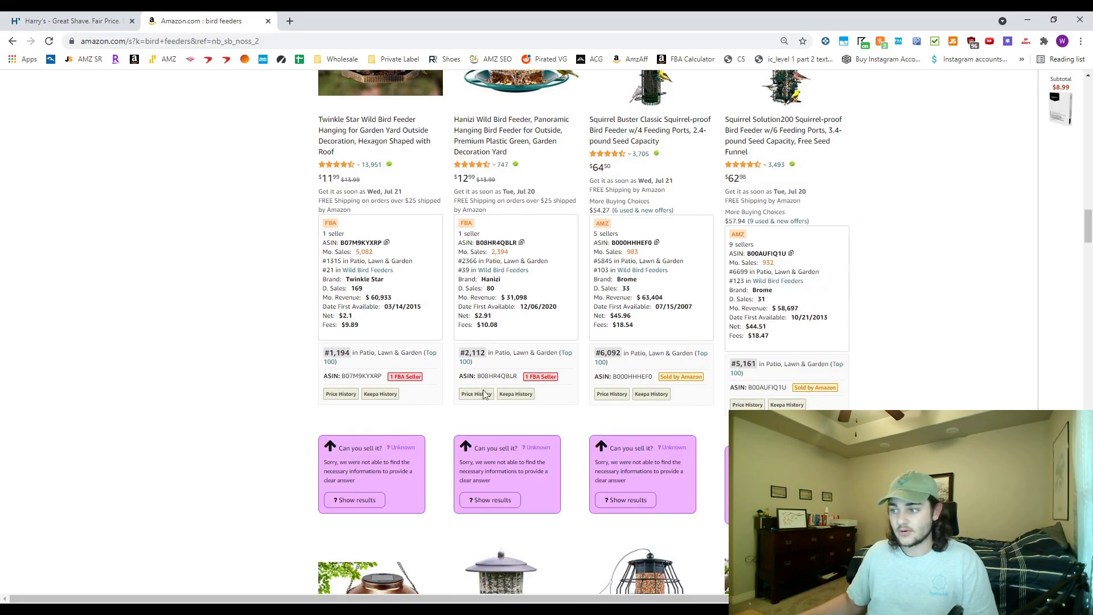
pyautogui.scroll(-12, 268, 410)
pyautogui.scroll(-8, 245, 409)
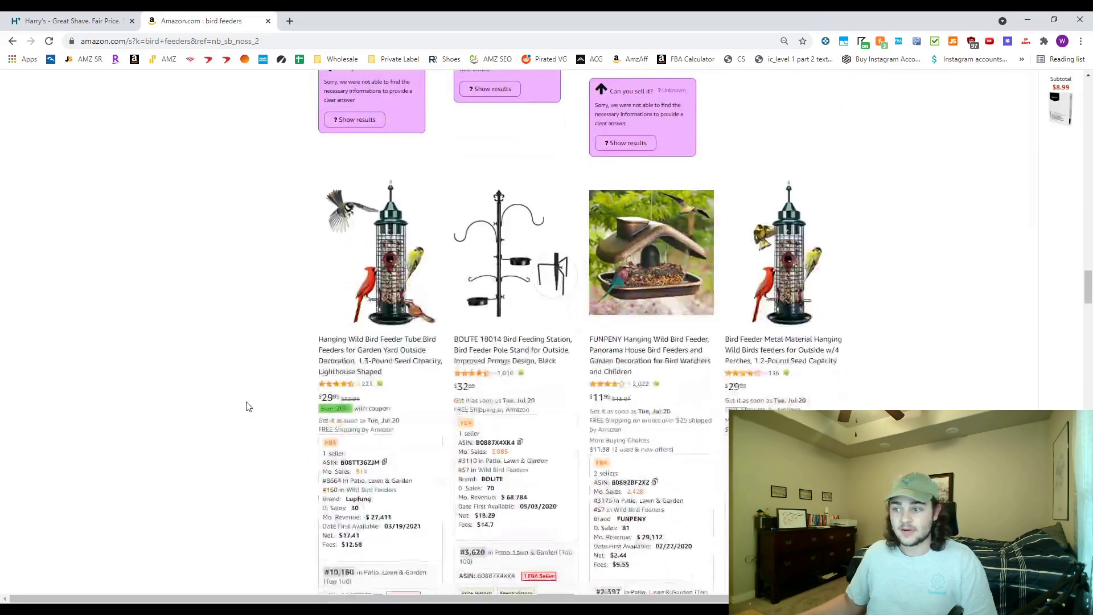
pyautogui.scroll(20, 279, 419)
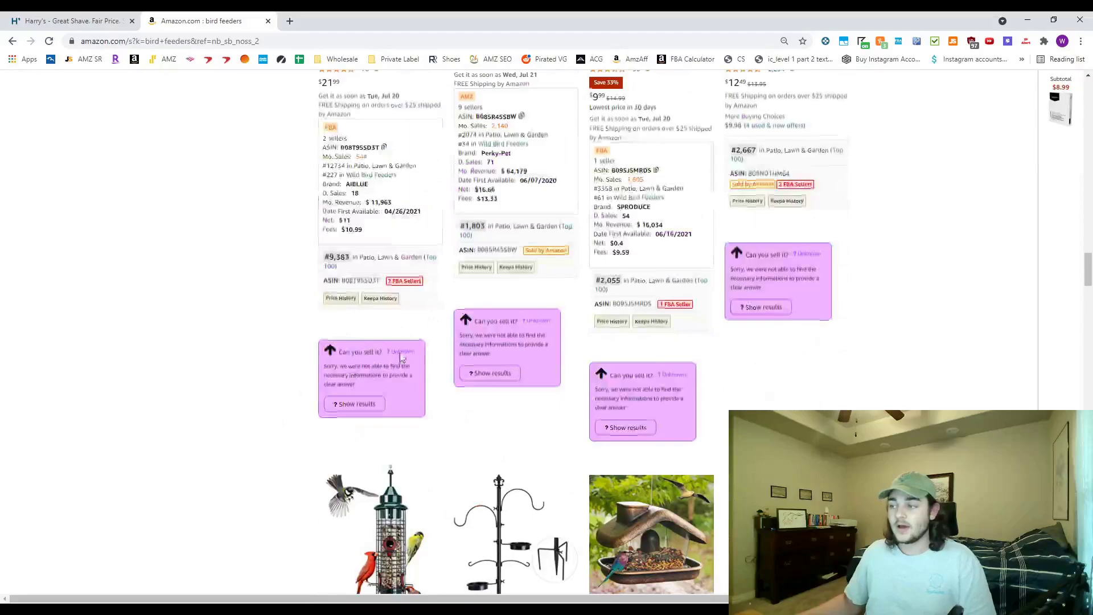
pyautogui.moveTo(767, 318)
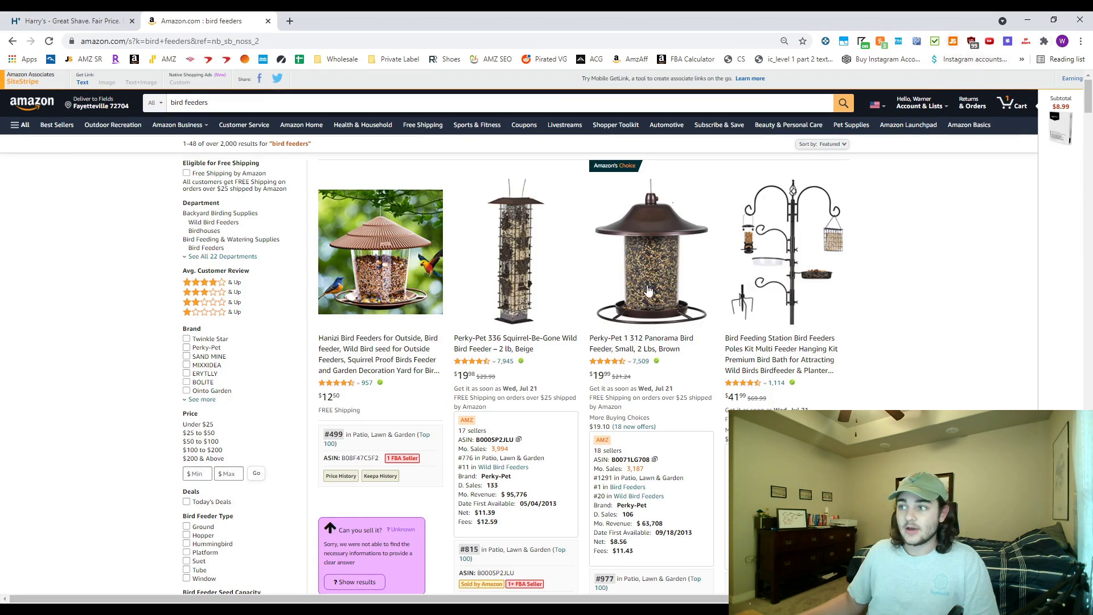
# - Open the Jungle Scout product table and its Filter Results options
pyautogui.click(954, 43)
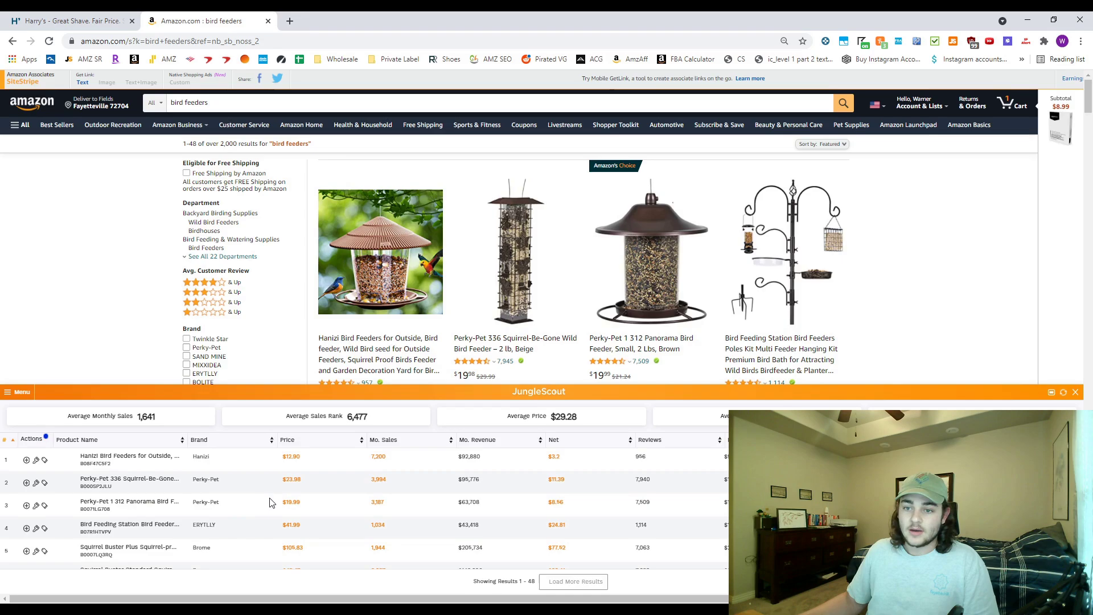
pyautogui.scroll(-3, 256, 513)
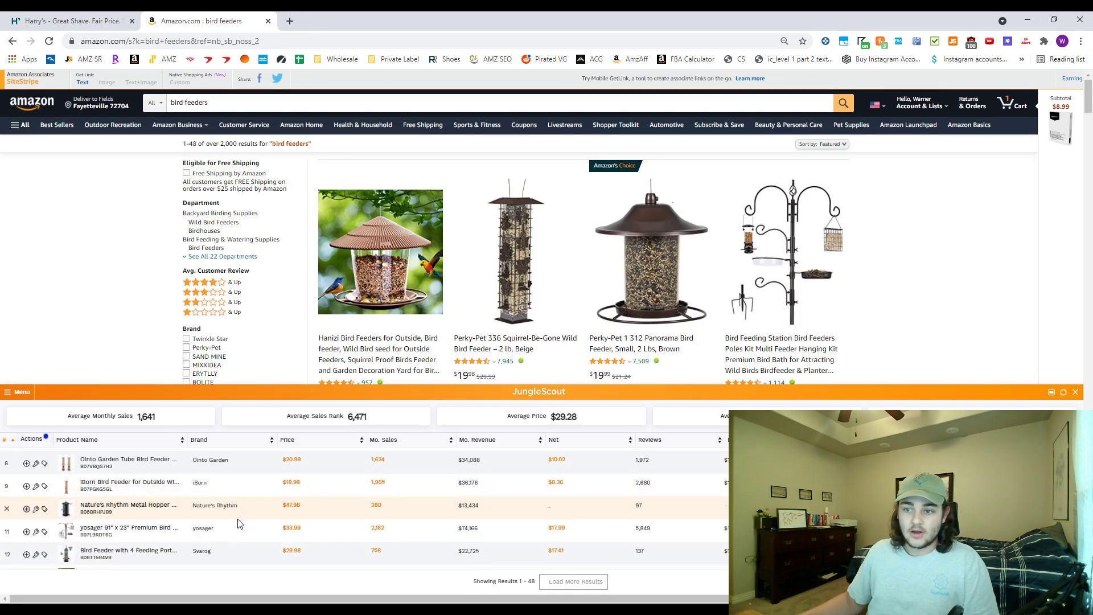
pyautogui.click(22, 392)
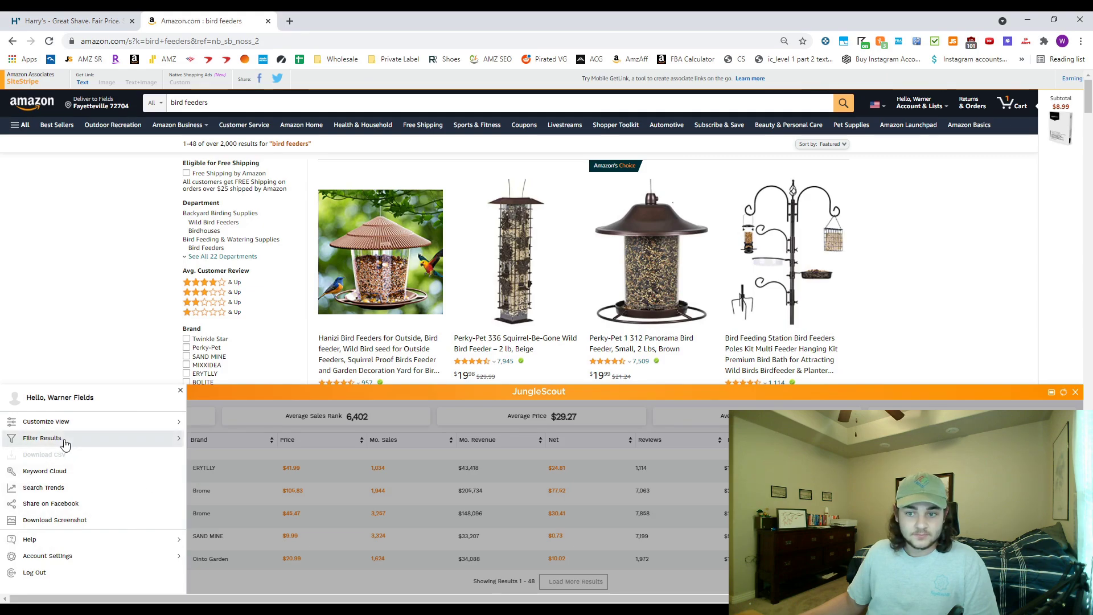
pyautogui.click(65, 444)
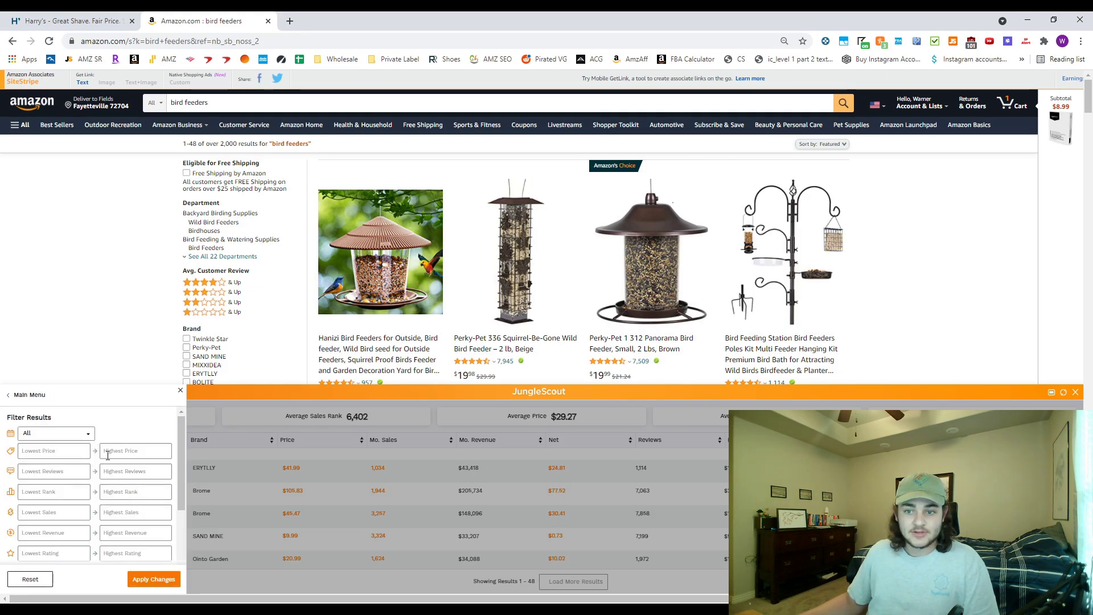
# - Set Lowest Sellers to 2 and include both FBA and FBM buy box sellers
pyautogui.scroll(-2, 53, 496)
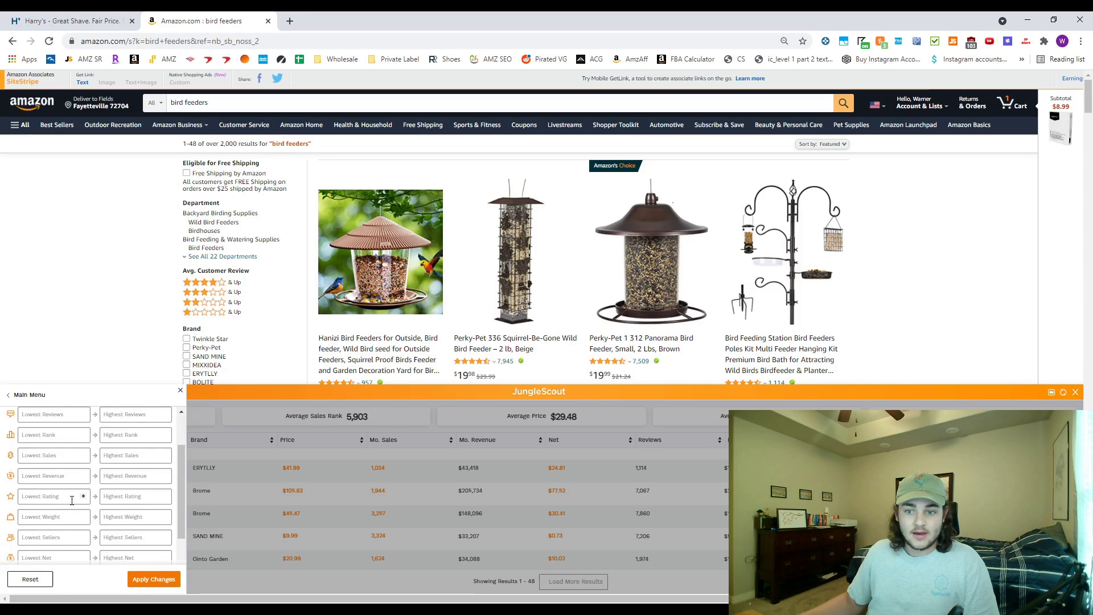
pyautogui.scroll(-1, 55, 501)
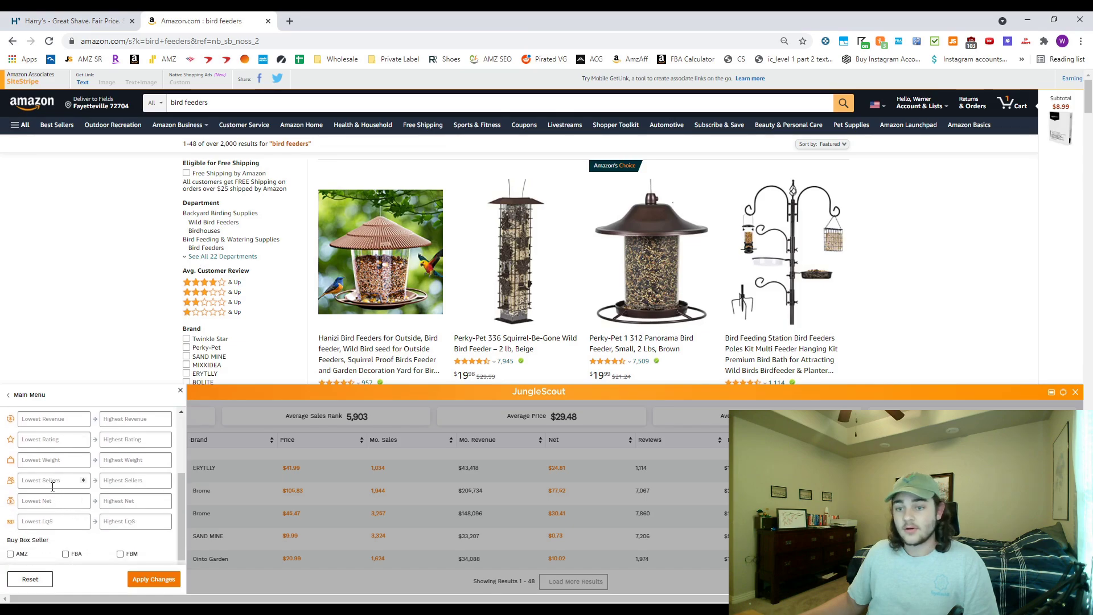
pyautogui.click(52, 486)
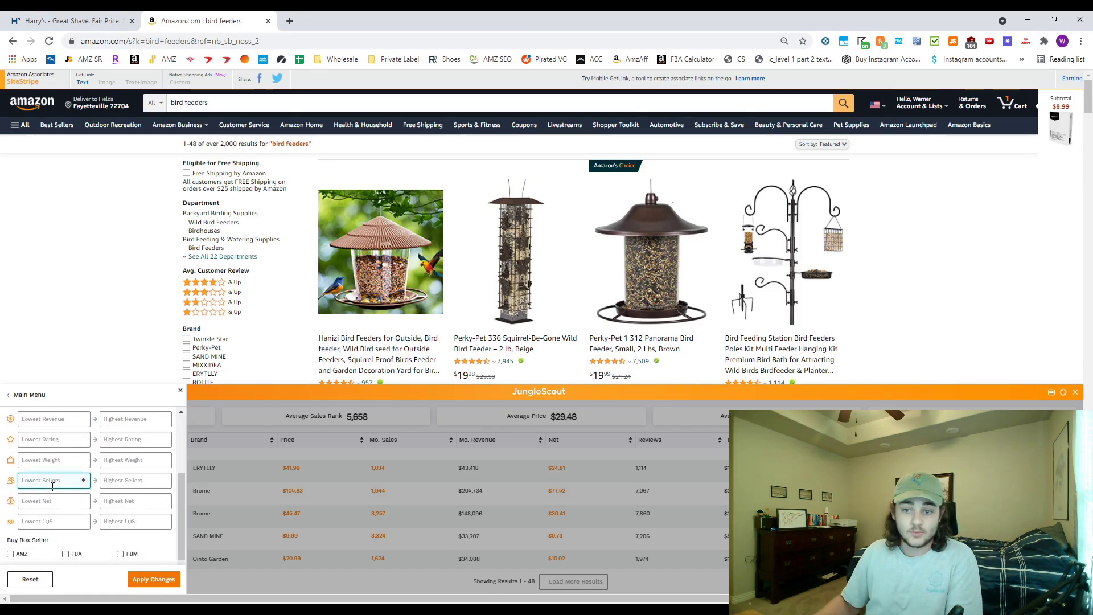
pyautogui.write('2')
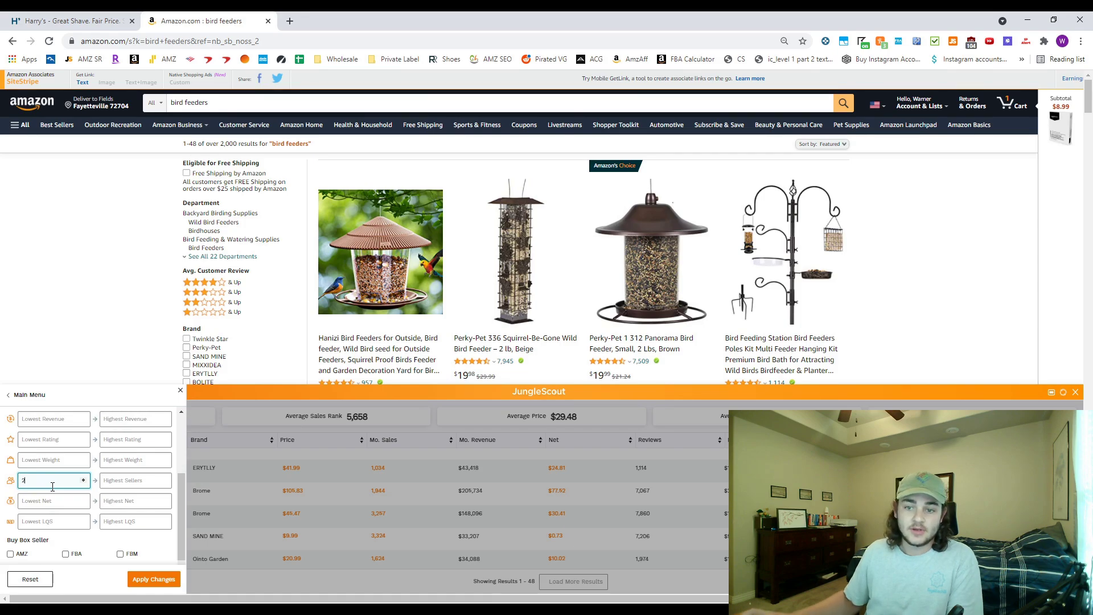
pyautogui.scroll(-1, 64, 557)
pyautogui.click(66, 519)
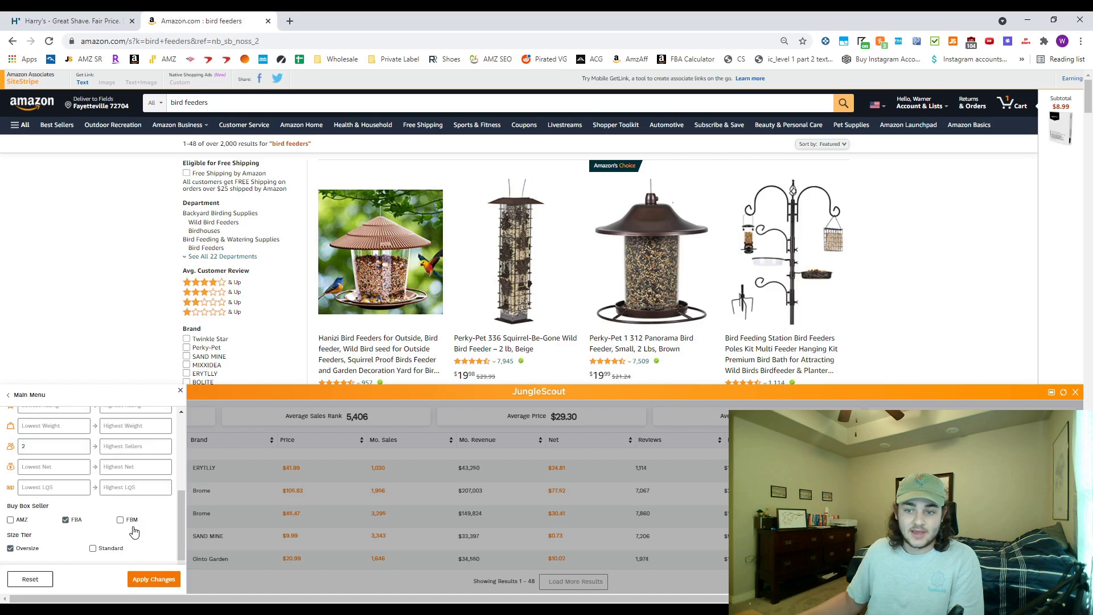
pyautogui.click(120, 520)
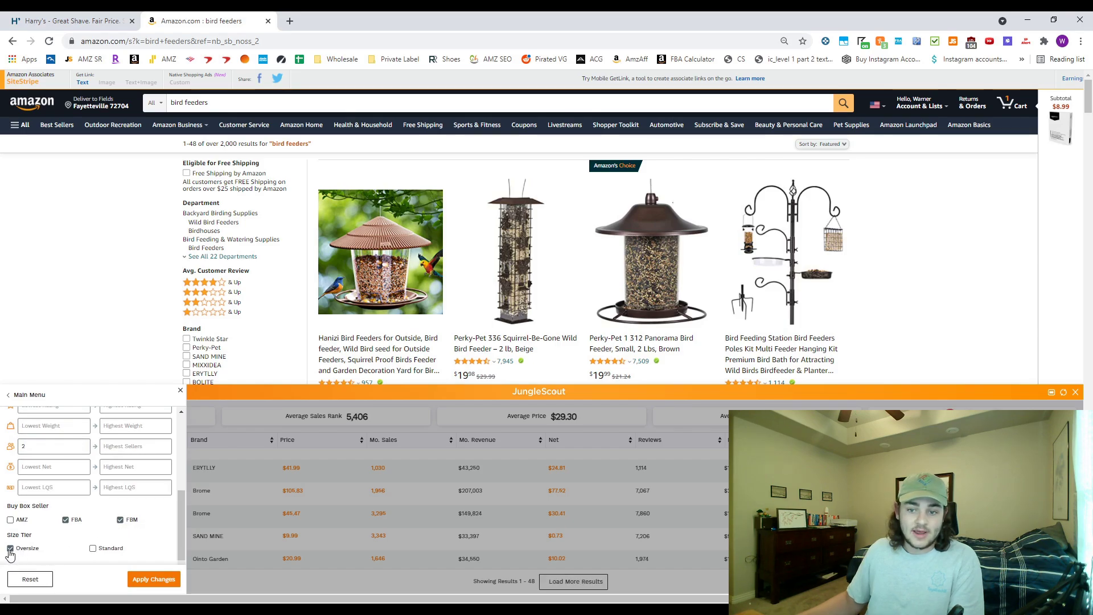
# - Apply the Jungle Scout filters and open two filtered products' listings in new tabs
pyautogui.click(152, 579)
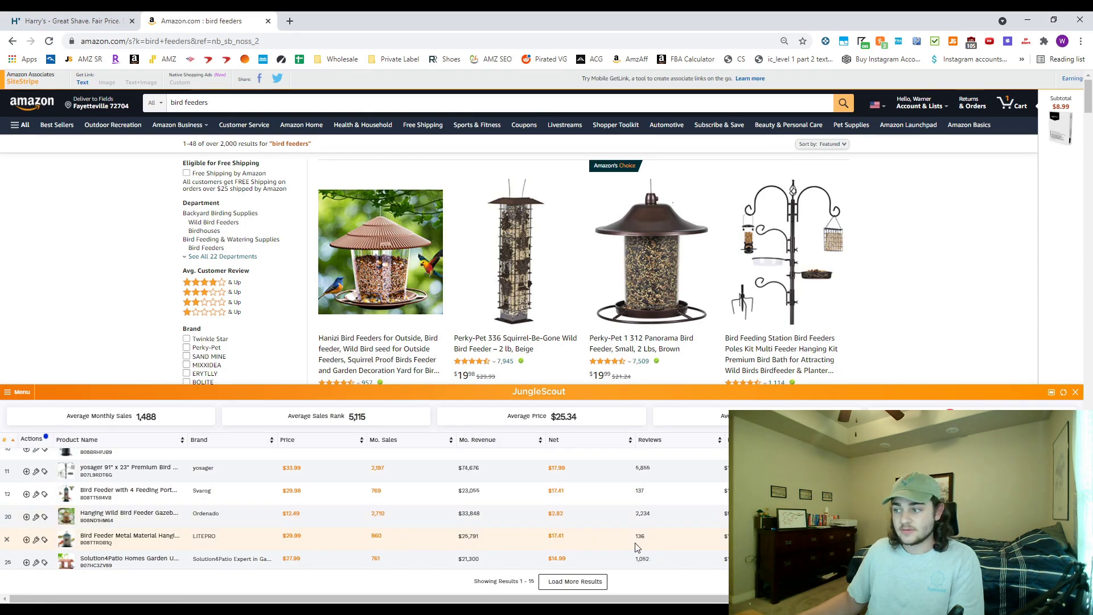
pyautogui.scroll(1, 373, 521)
pyautogui.scroll(-1, 230, 517)
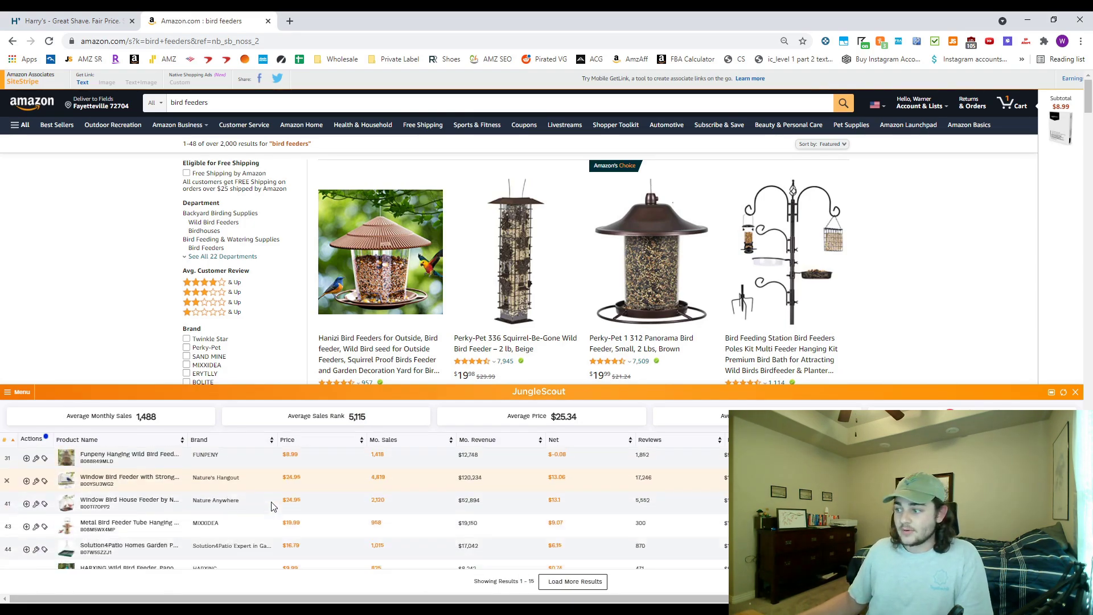
pyautogui.scroll(1, 314, 510)
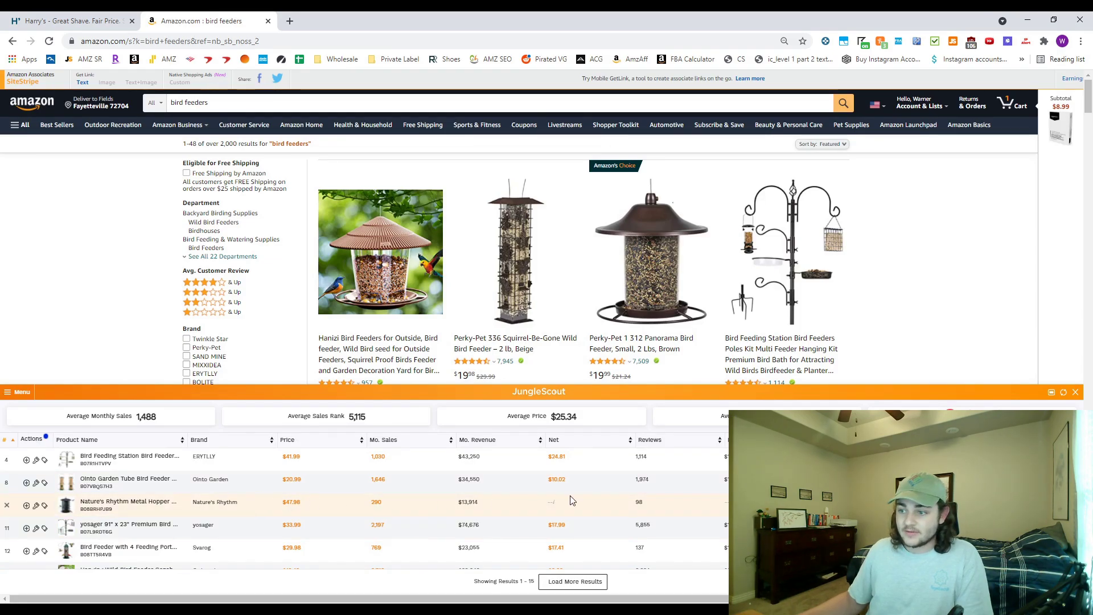
pyautogui.click(150, 464)
pyautogui.click(134, 479)
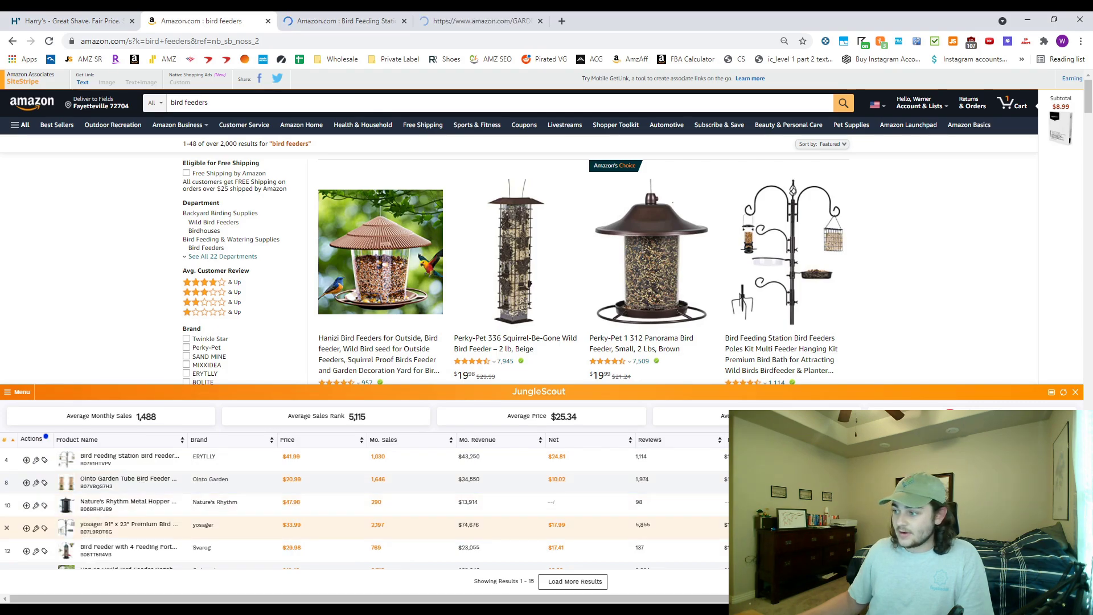
# - Switch to the Bird Feeding Station listing and scroll to its Jungle Scout stats
pyautogui.scroll(-2, 364, 501)
pyautogui.click(387, 20)
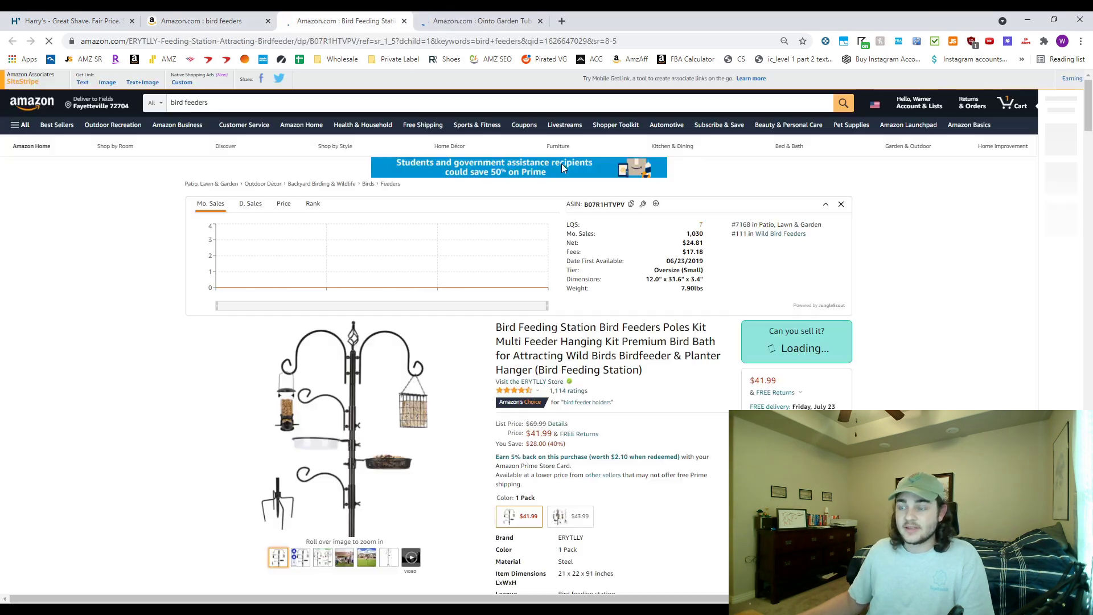
pyautogui.scroll(-4, 612, 358)
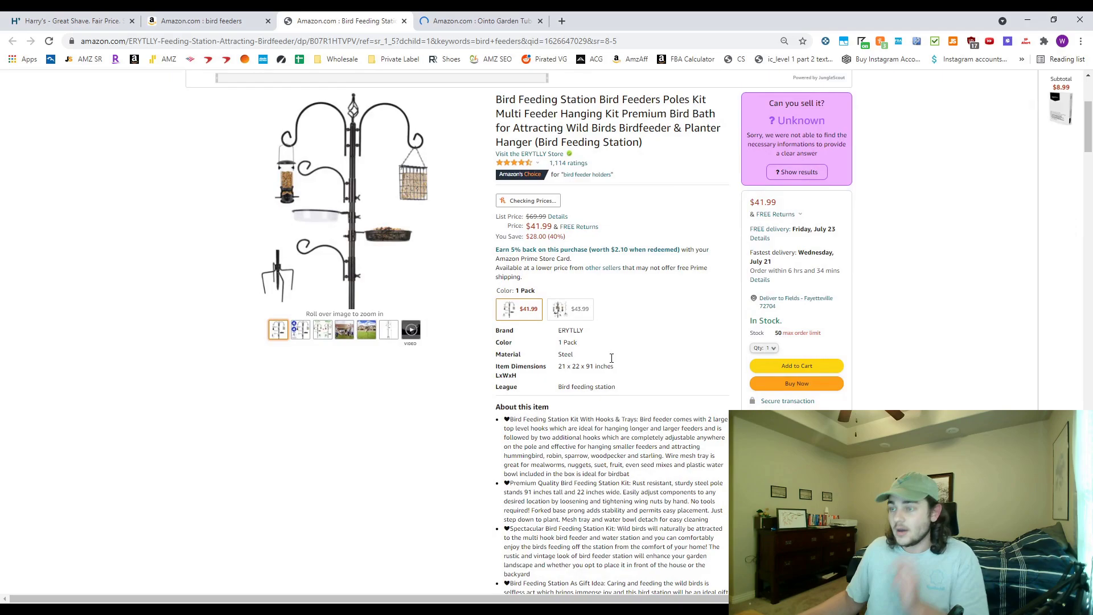
# - View the Ointo Garden Tube Bird Feeder page and its Keepa price history
pyautogui.click(495, 17)
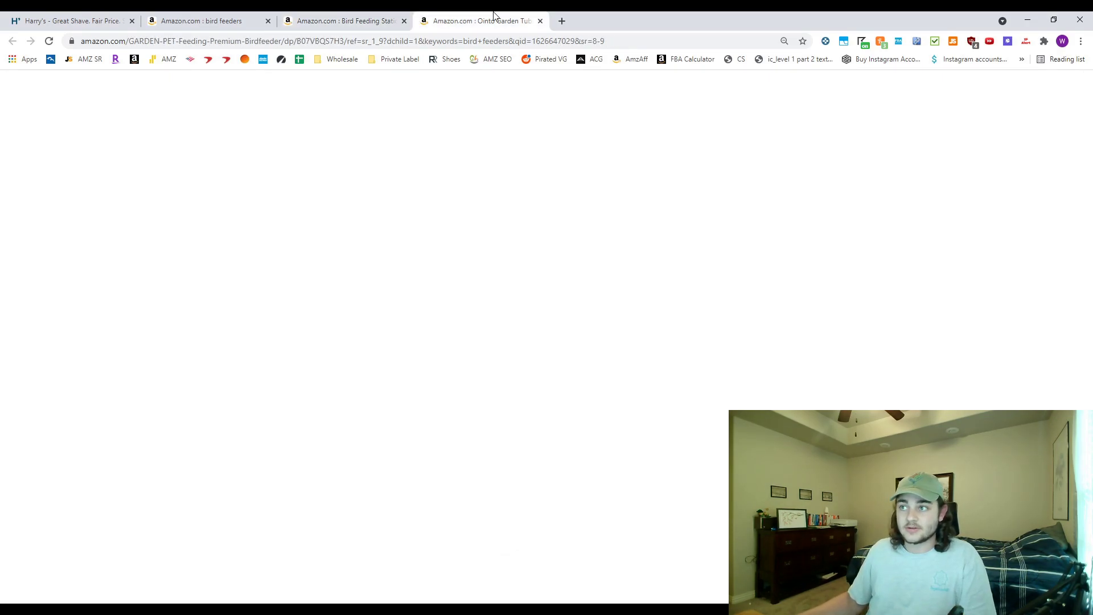
pyautogui.scroll(-2, 533, 424)
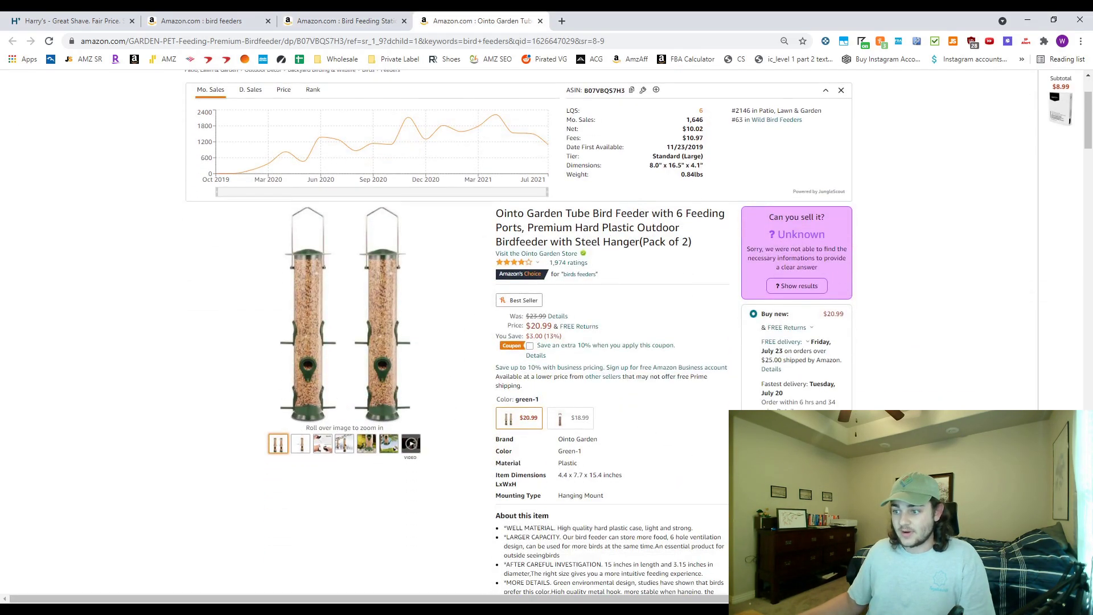
pyautogui.scroll(-5, 601, 423)
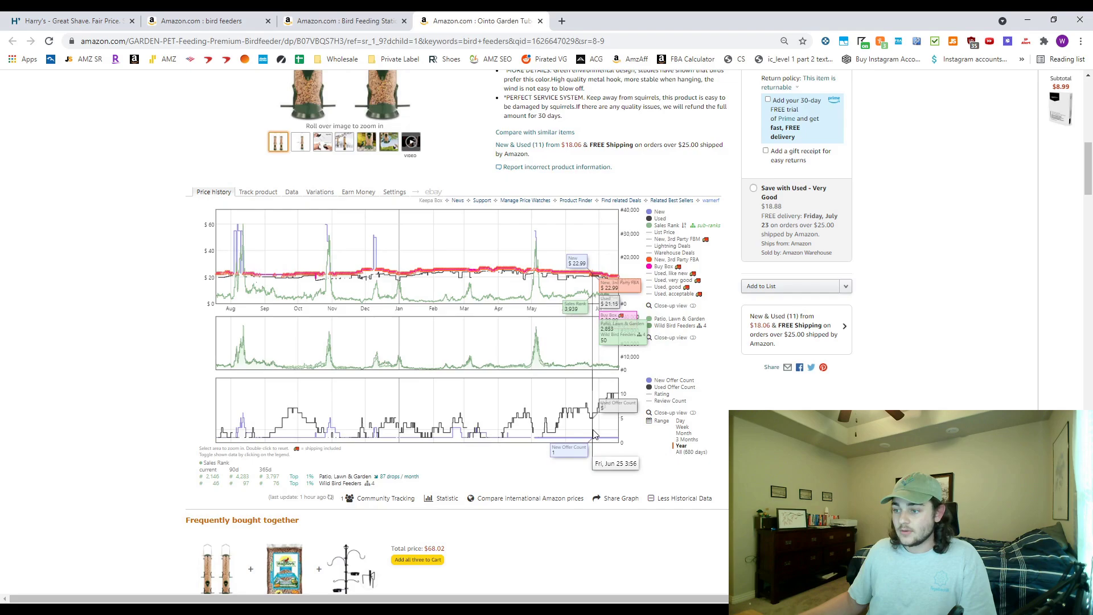
pyautogui.scroll(6, 569, 342)
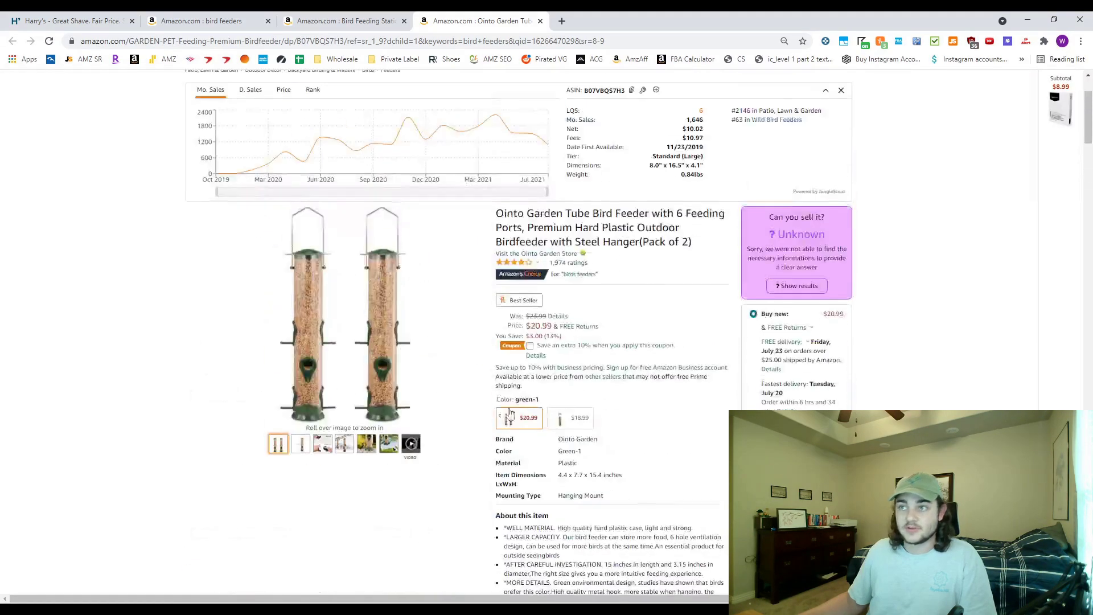
# - Glance at the Bird Feeding Station and search results tabs, then return to the Ointo page top
pyautogui.click(342, 20)
pyautogui.click(202, 17)
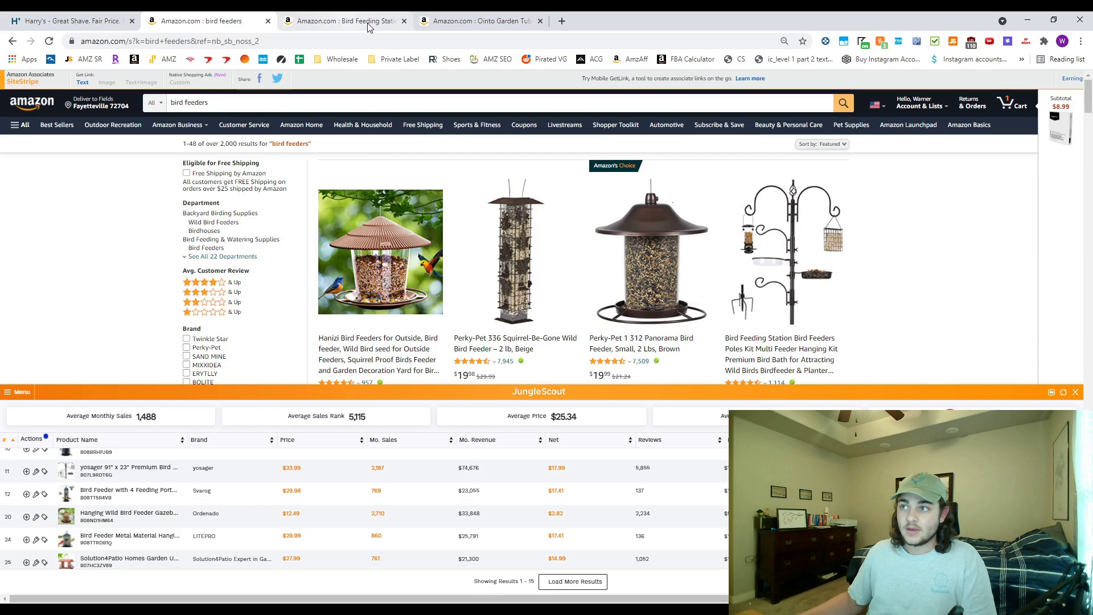
pyautogui.click(475, 25)
pyautogui.scroll(3, 504, 418)
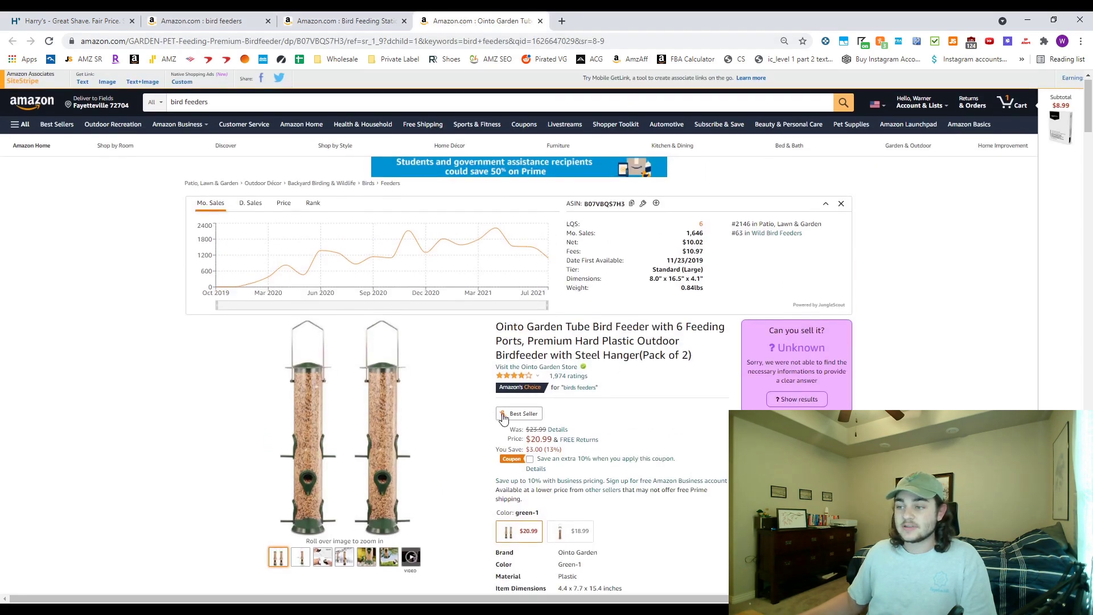
pyautogui.scroll(-5, 504, 418)
pyautogui.scroll(4, 1035, 193)
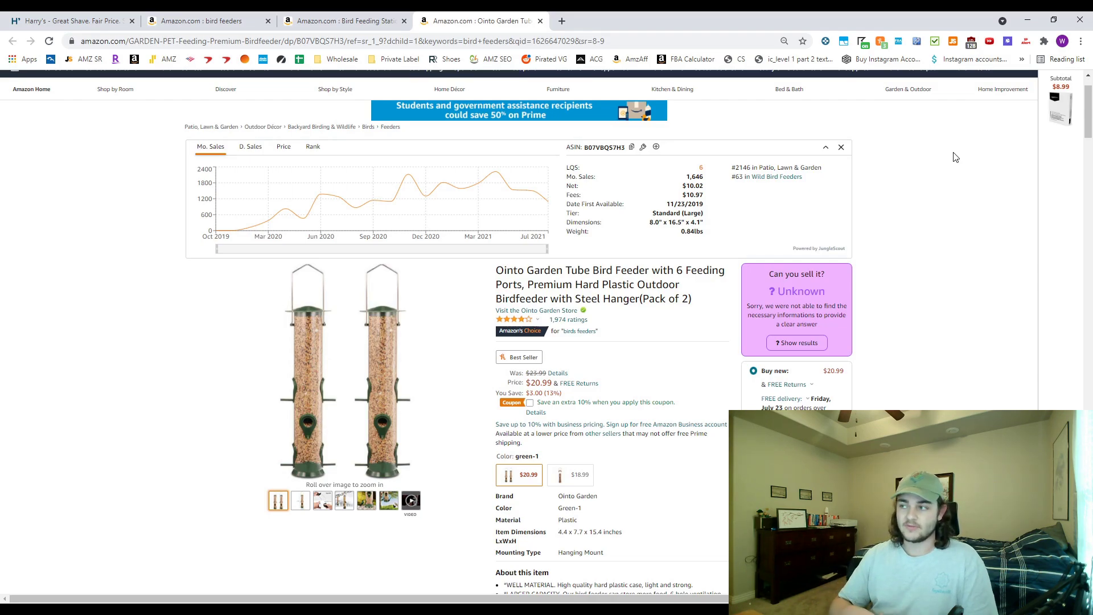
pyautogui.scroll(1, 965, 194)
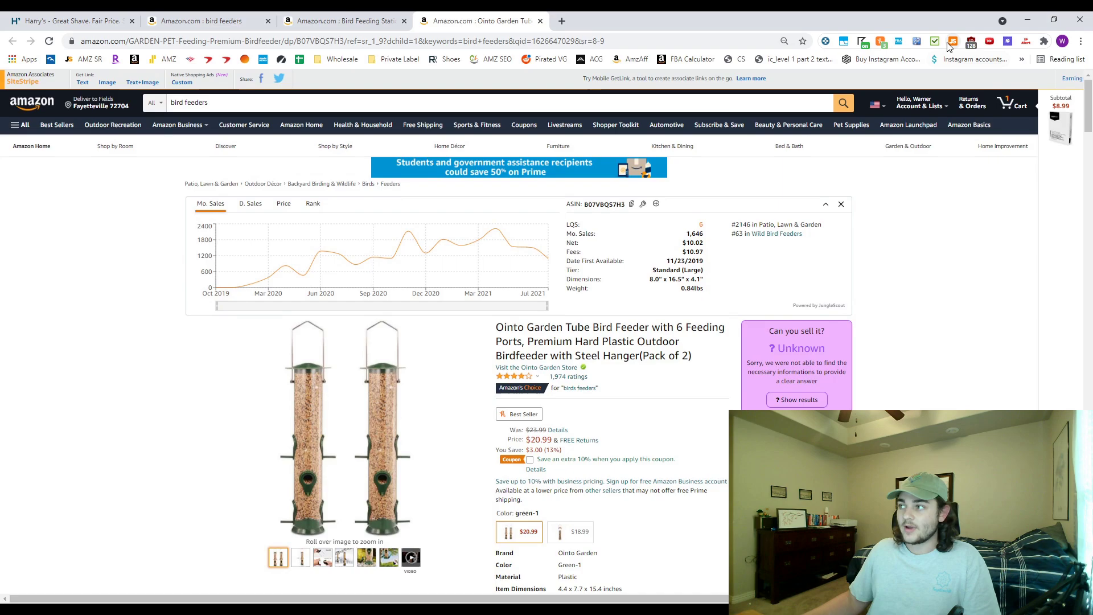
# - Open Jungle Scout's data for the Ointo feeder and highlight its 1,646 monthly sales
pyautogui.click(953, 42)
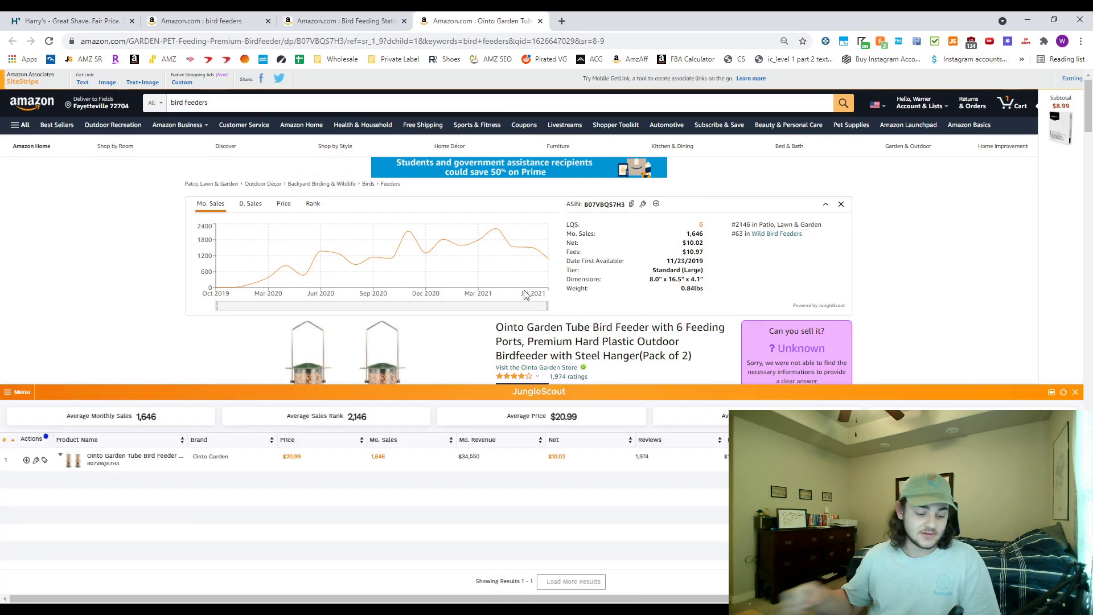
pyautogui.doubleClick(378, 457)
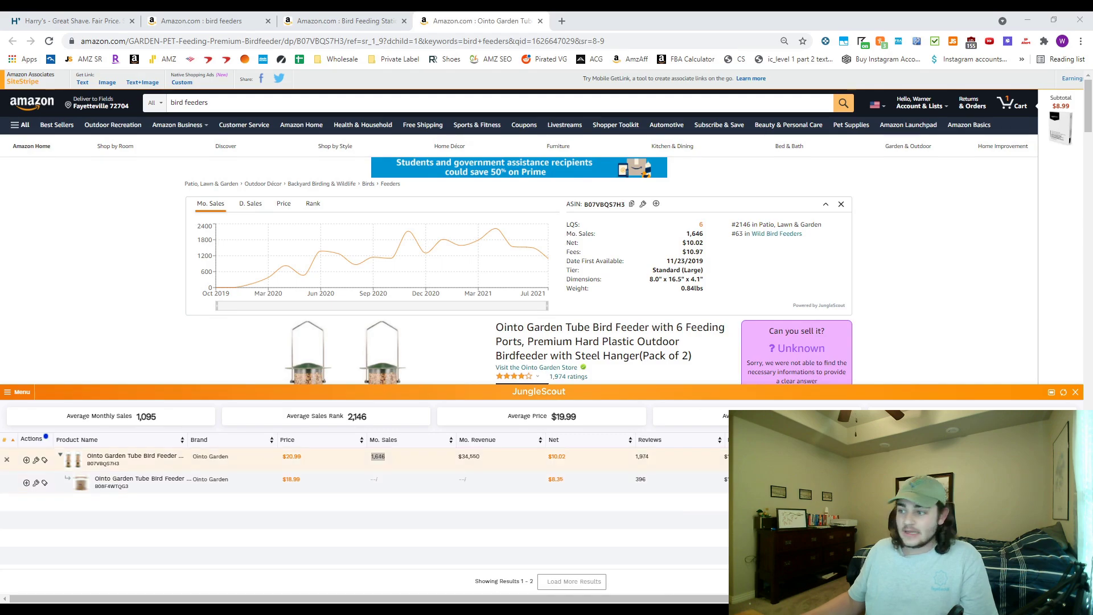
pyautogui.scroll(-3, 760, 320)
pyautogui.scroll(-6, 763, 325)
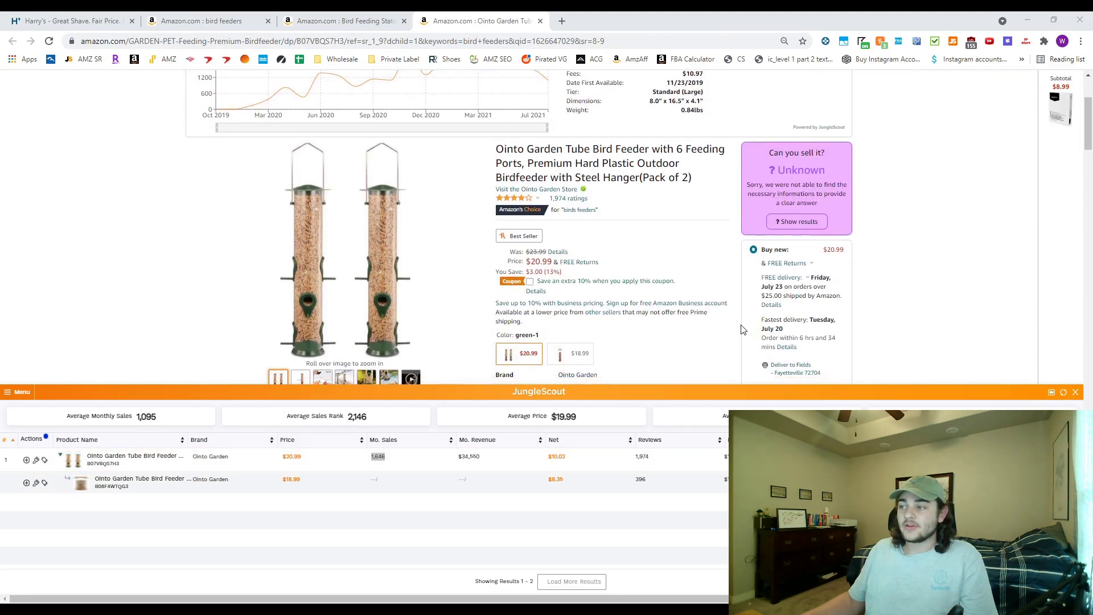
pyautogui.scroll(-3, 854, 293)
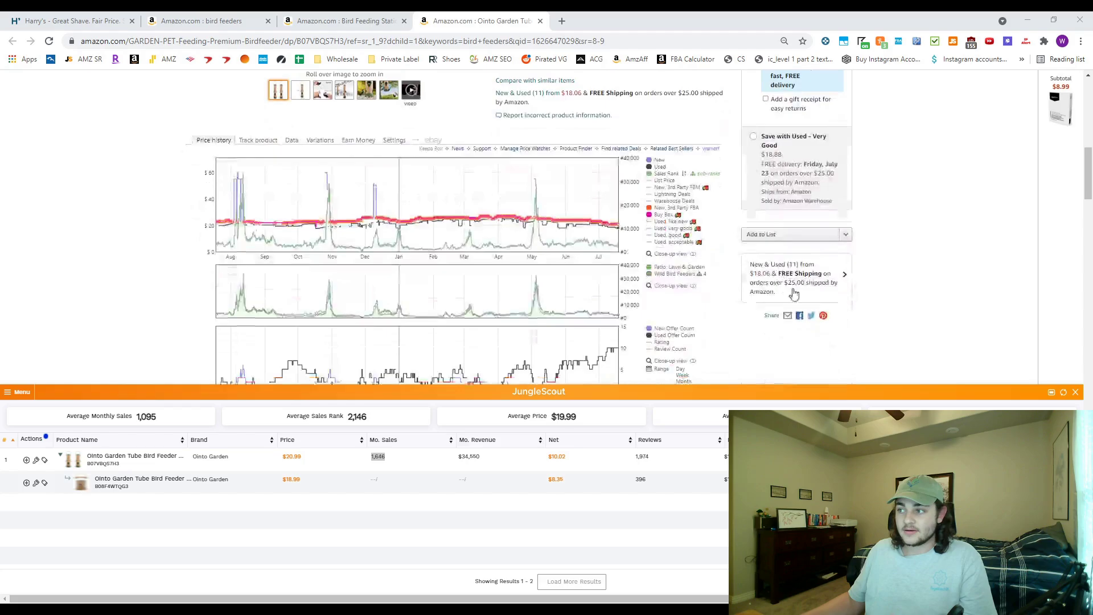
pyautogui.scroll(-5, 906, 284)
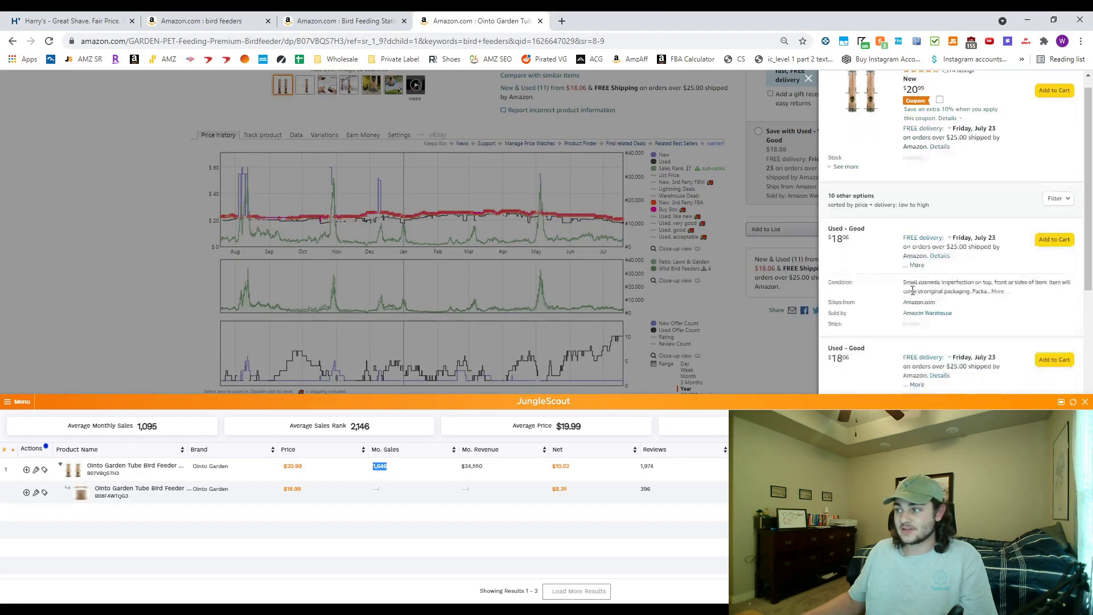
# - Review the other sellers' New & Used offers, then close that list
pyautogui.scroll(5, 906, 308)
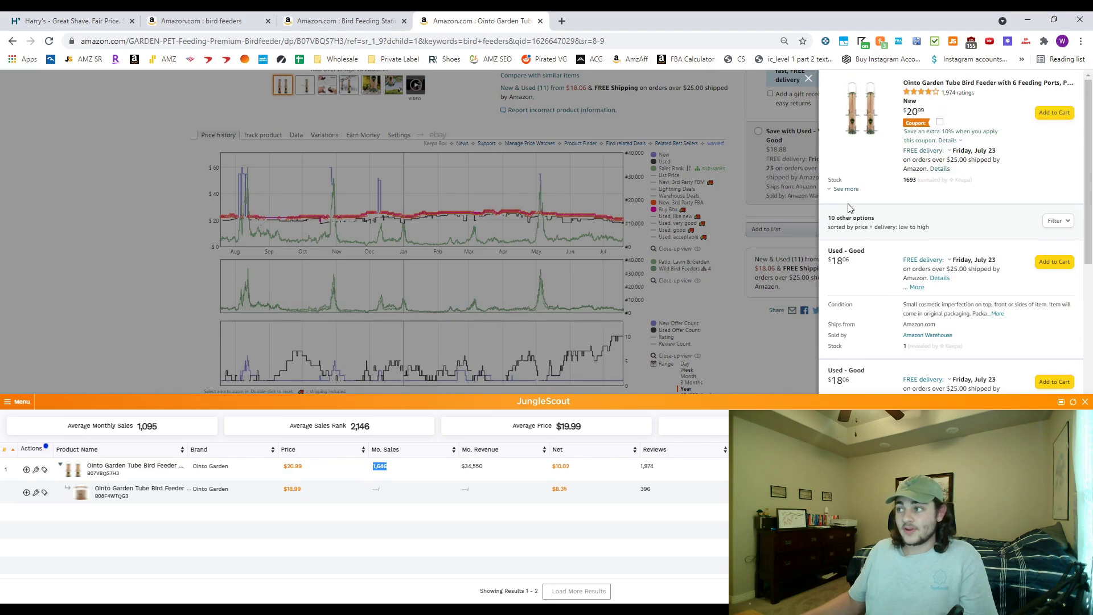
pyautogui.scroll(-5, 865, 316)
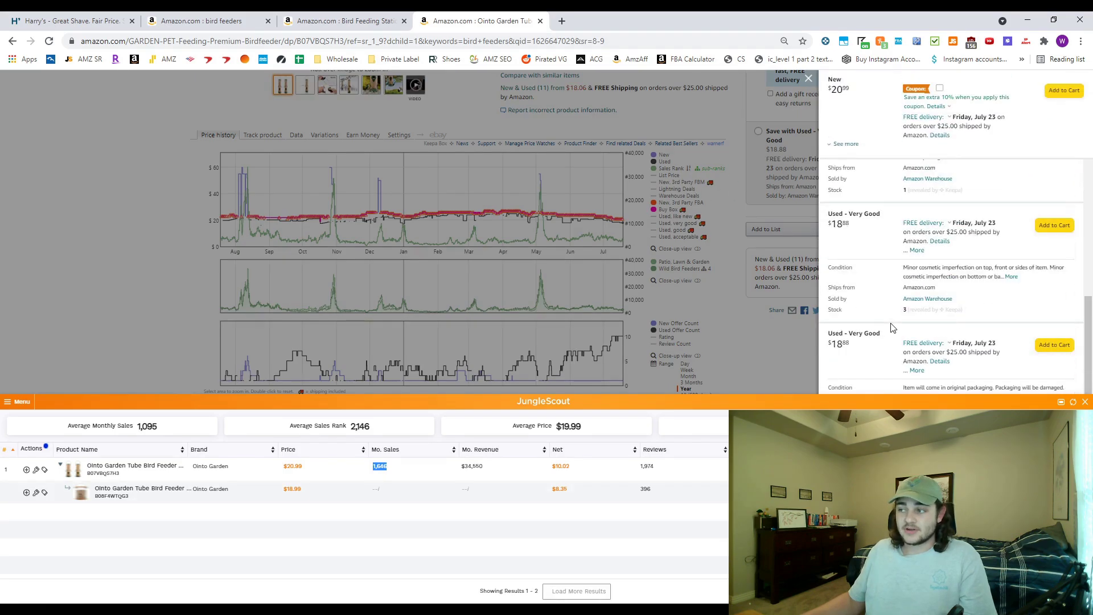
pyautogui.scroll(5, 877, 319)
pyautogui.click(722, 117)
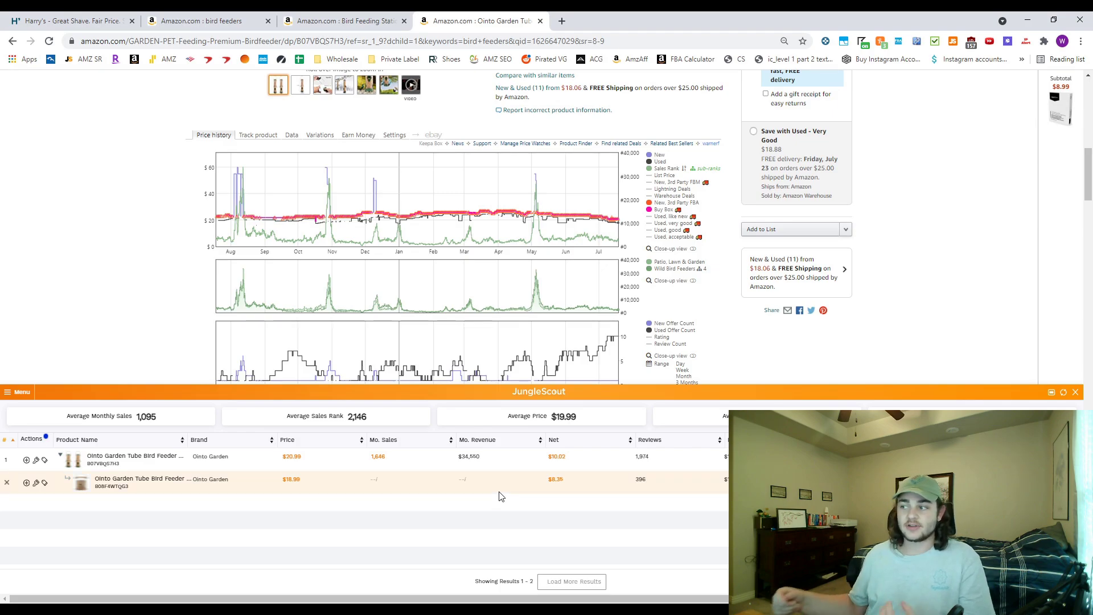
pyautogui.scroll(9, 499, 496)
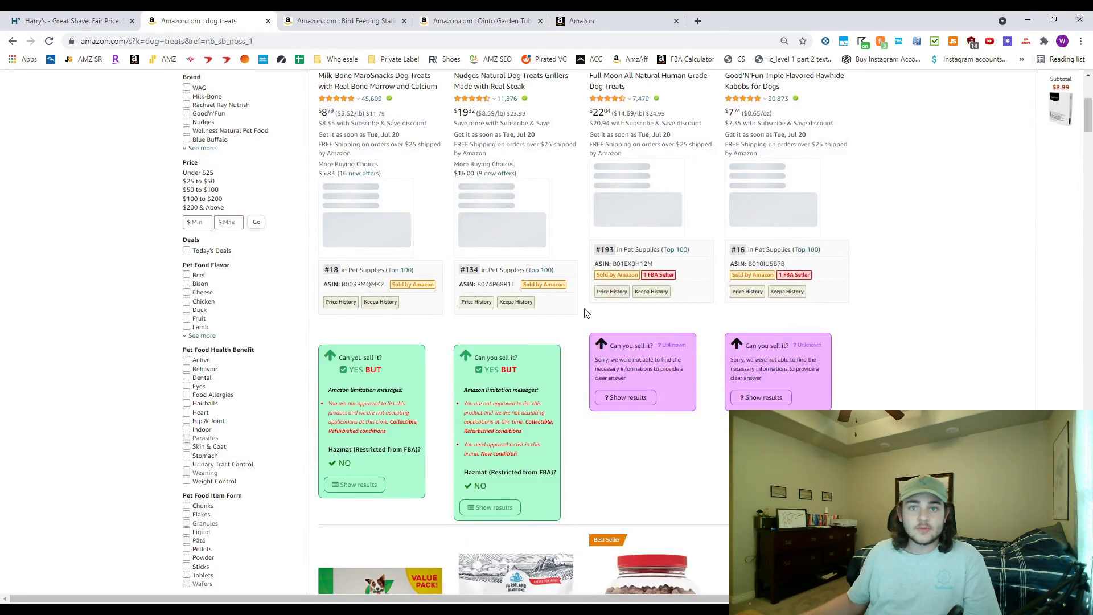
# - Scan the dog treats results' 'Can you sell it?' boxes and open the Freeze-Dried Training Treats page
pyautogui.scroll(-1, 354, 373)
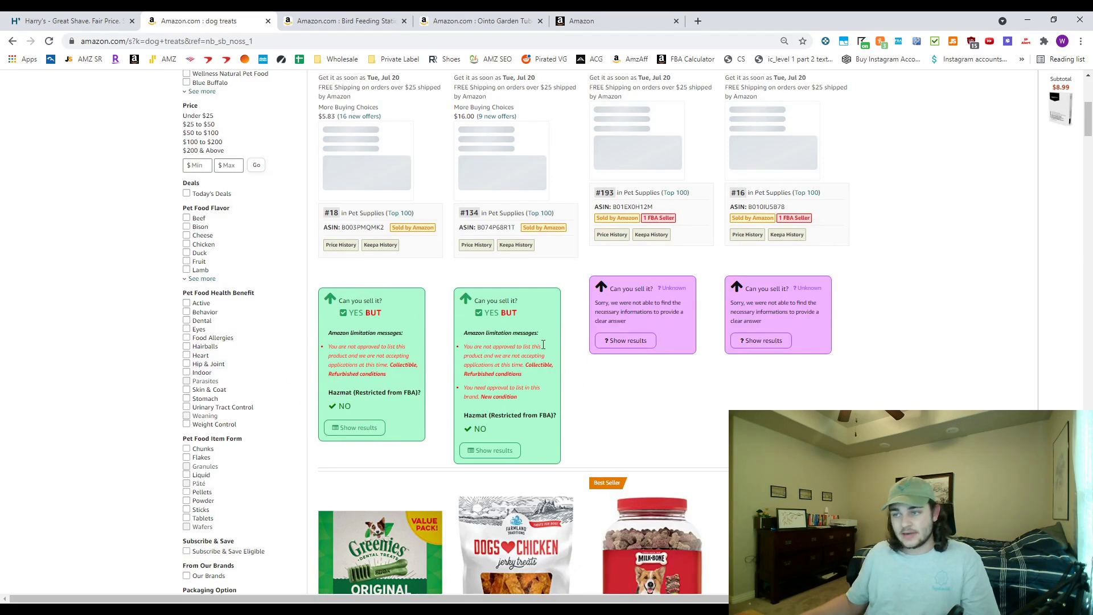
pyautogui.scroll(-10, 543, 344)
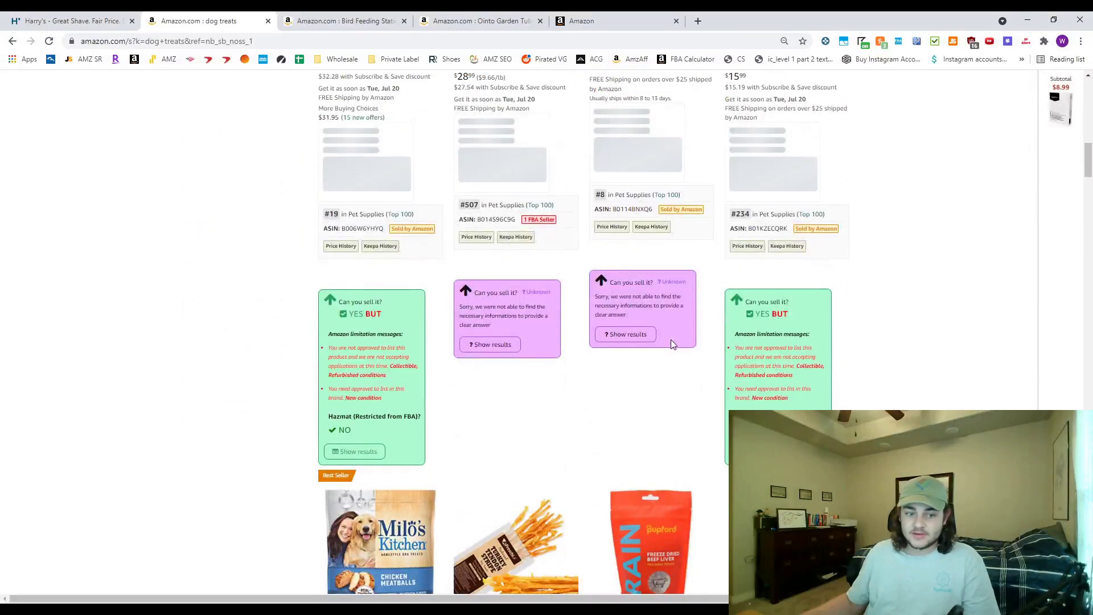
pyautogui.scroll(-13, 670, 339)
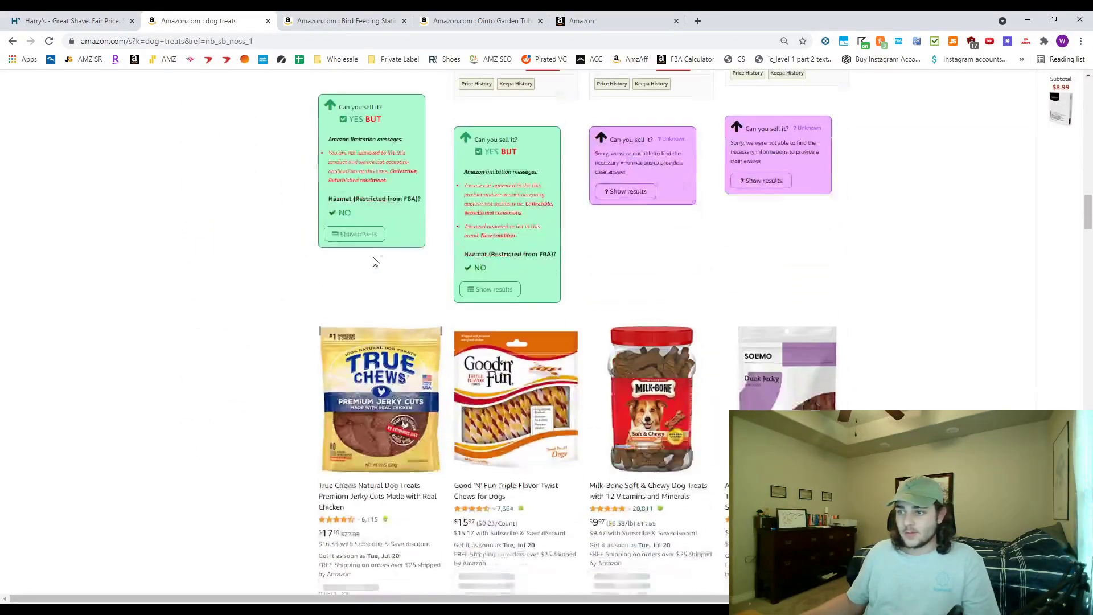
pyautogui.scroll(-13, 659, 315)
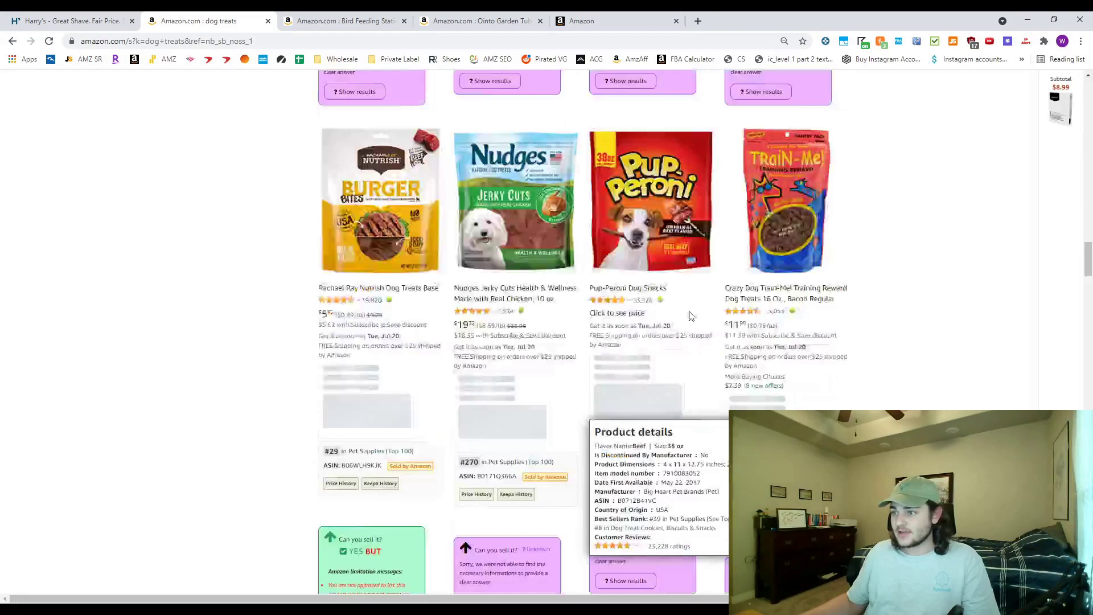
pyautogui.scroll(-18, 689, 316)
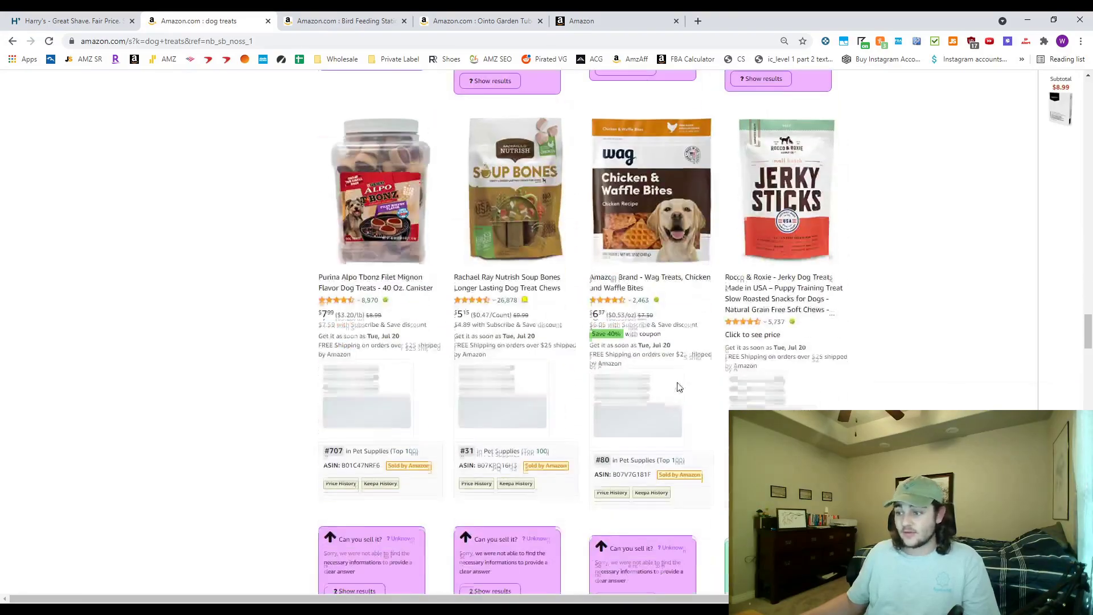
pyautogui.scroll(18, 678, 387)
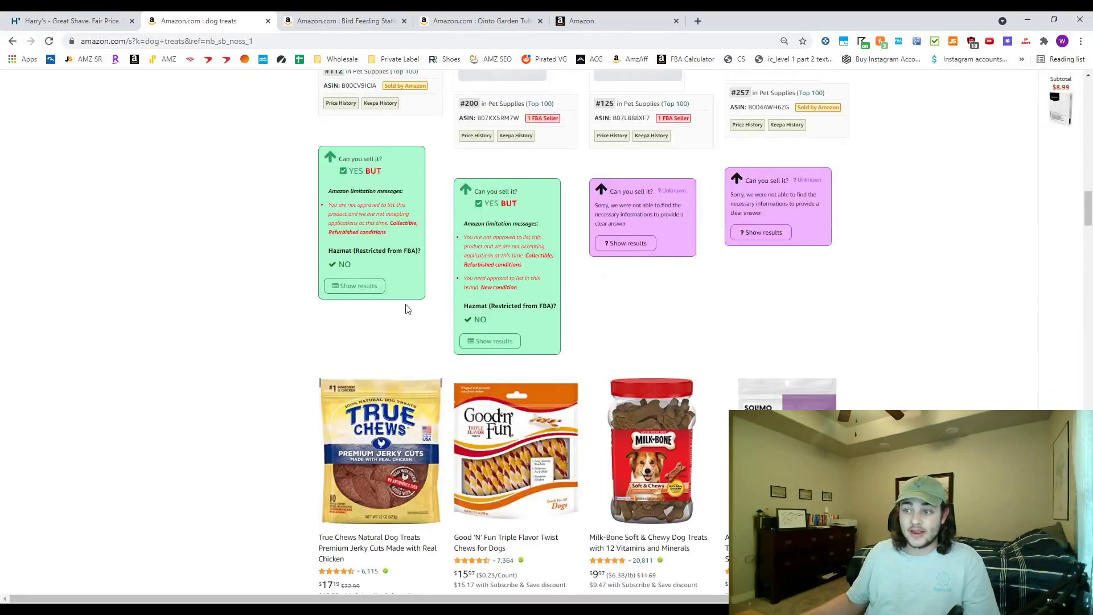
pyautogui.scroll(5, 406, 308)
pyautogui.click(678, 204)
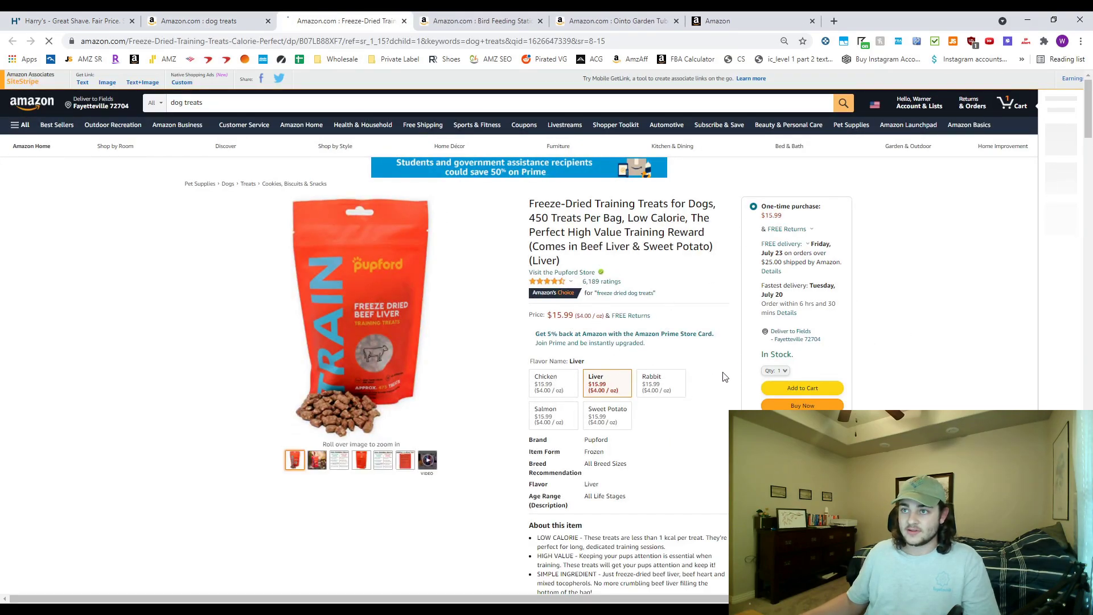
# - Review the Pupford treats' Jungle Scout data: 13,804 monthly sales, $5.96 net, restricted sellability
pyautogui.scroll(-2, 797, 319)
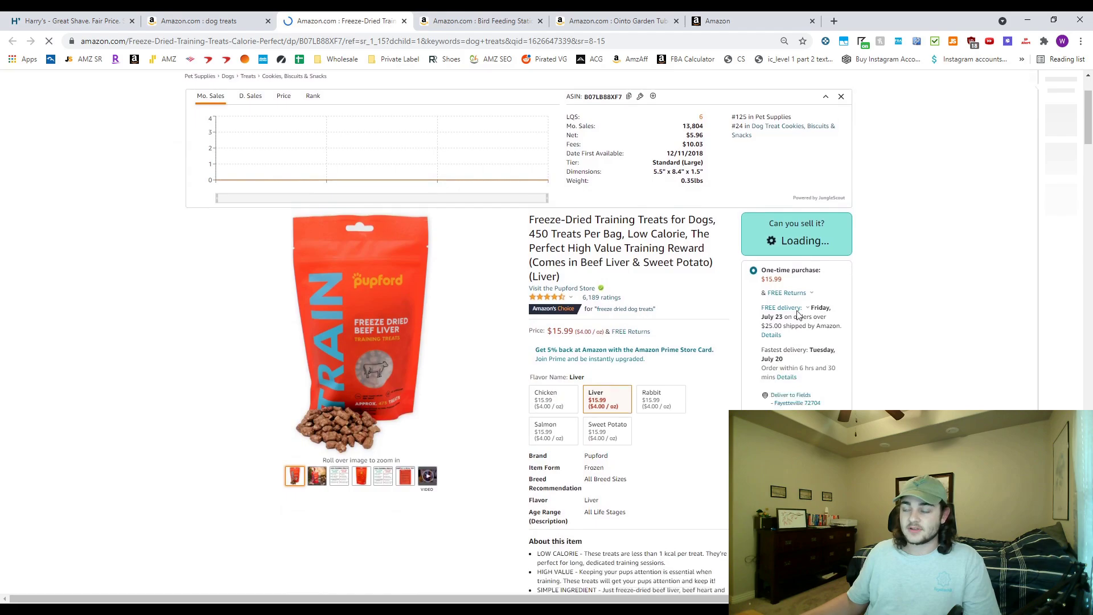
pyautogui.scroll(-2, 799, 315)
pyautogui.scroll(-1, 746, 306)
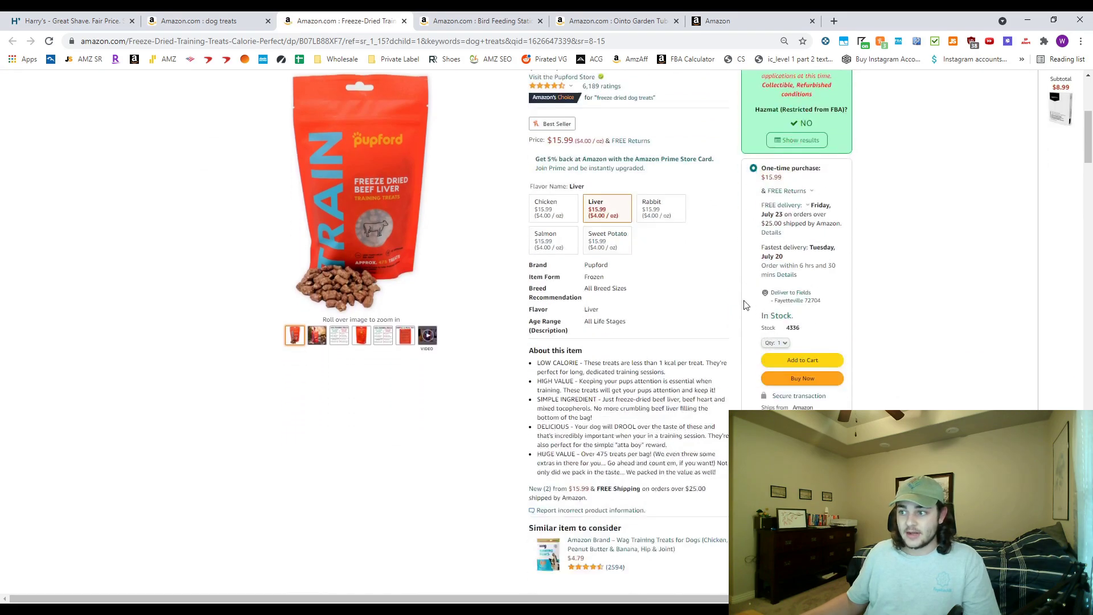
pyautogui.scroll(-6, 786, 273)
pyautogui.scroll(8, 814, 233)
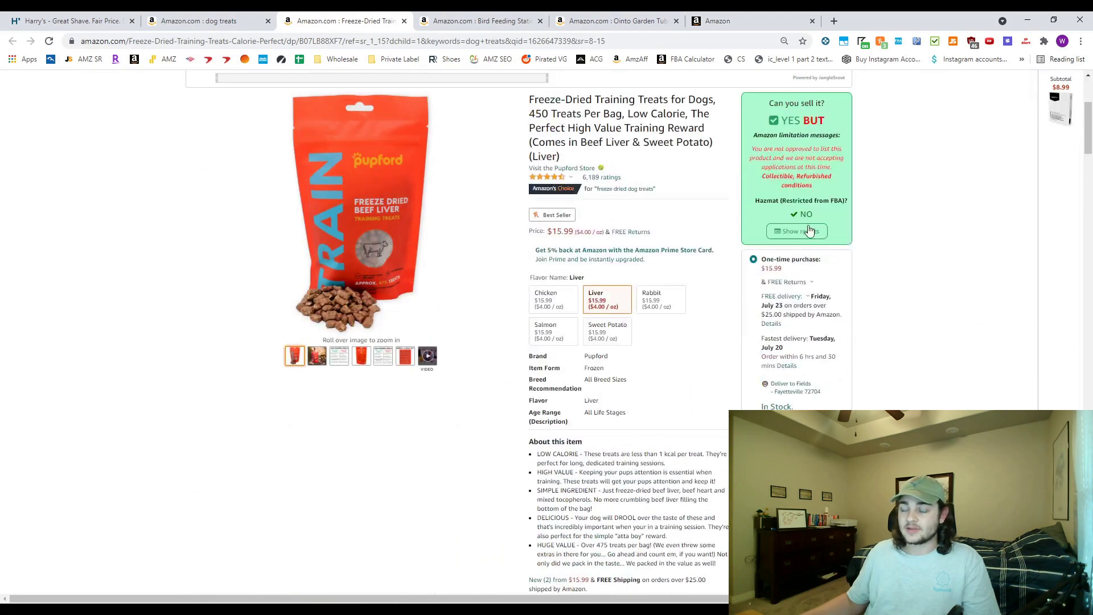
pyautogui.scroll(2, 809, 230)
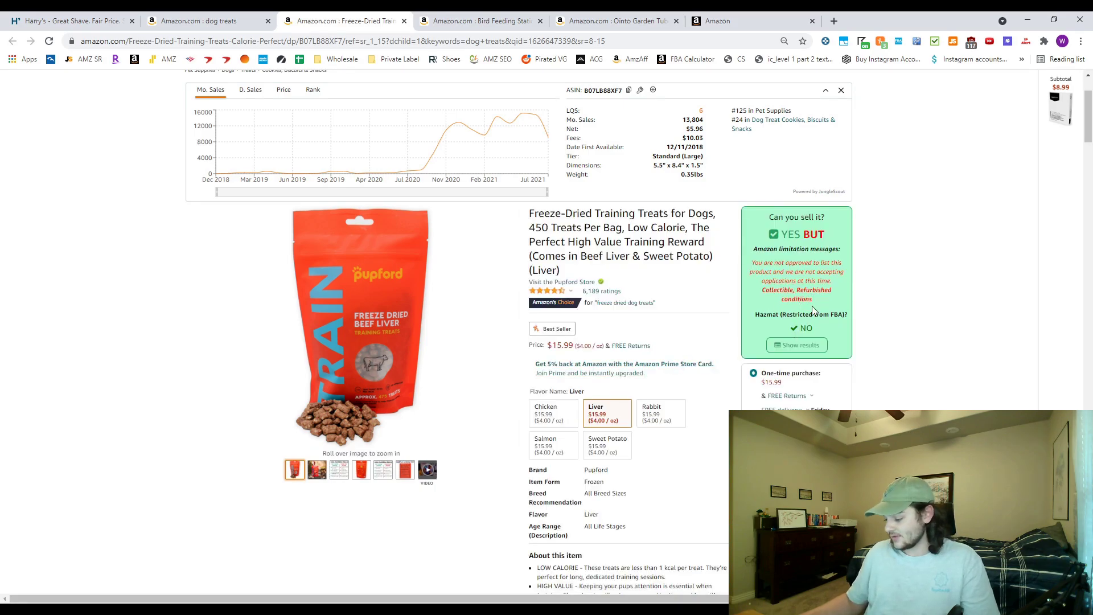
pyautogui.moveTo(404, 469)
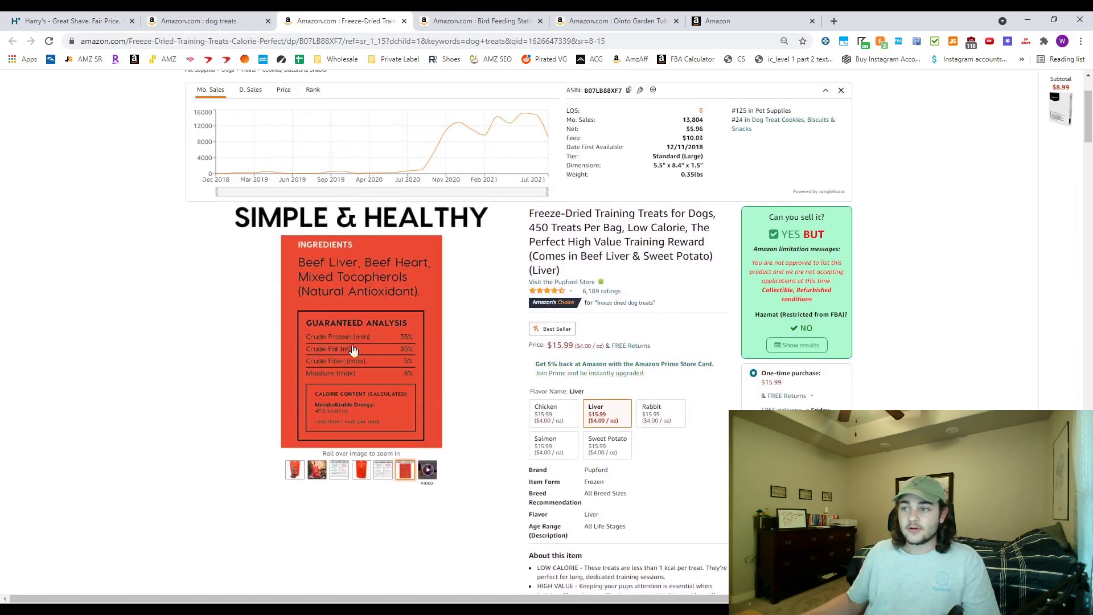
pyautogui.moveTo(361, 469)
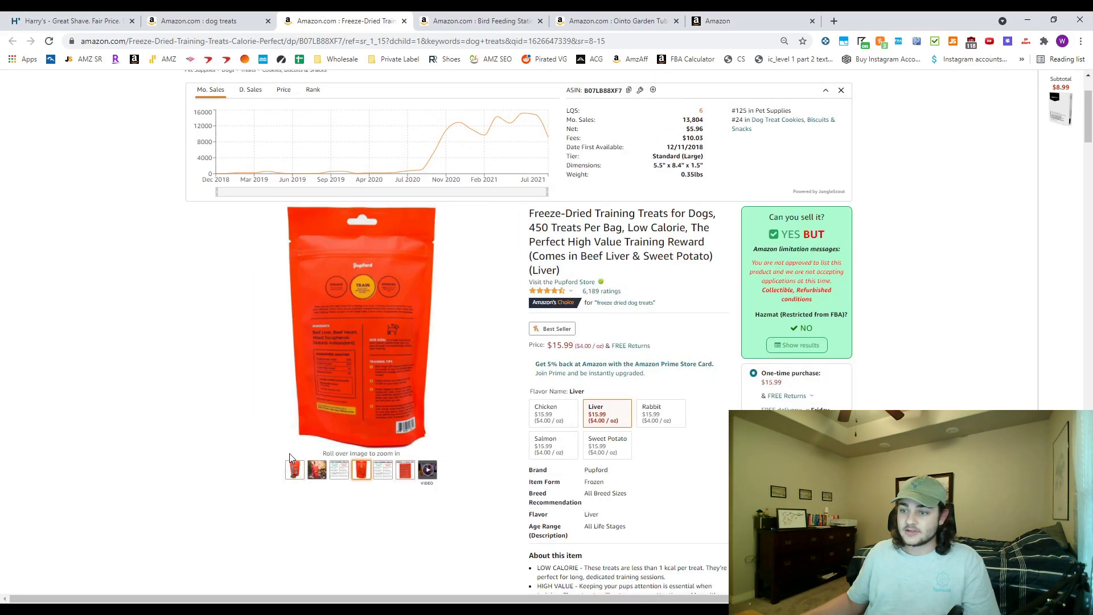
pyautogui.moveTo(289, 473)
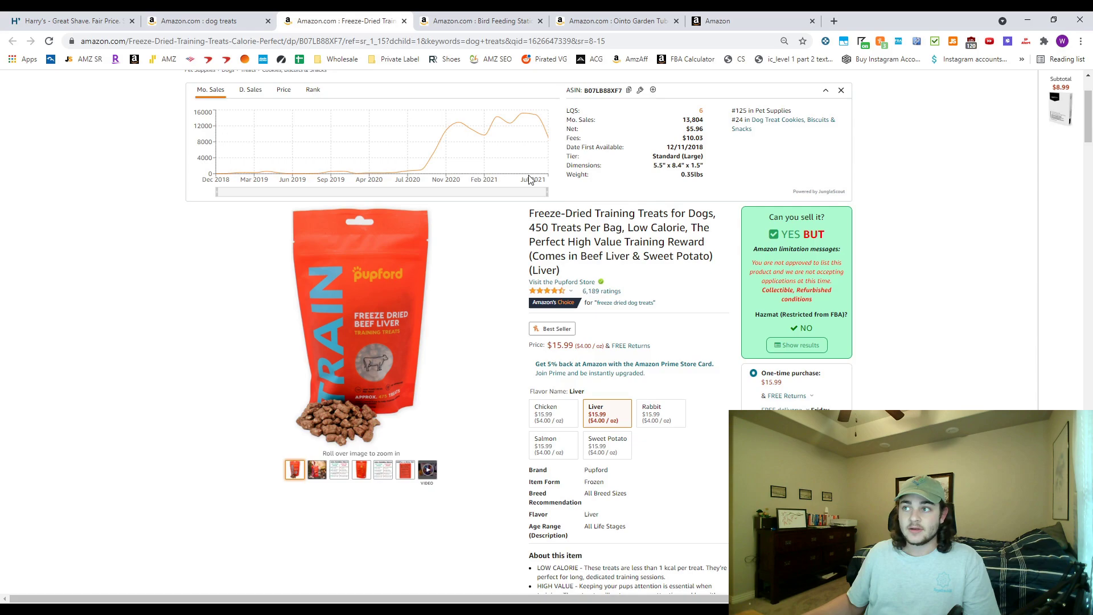
# - Check the Bath and Body Works soap listing, close its tab, and return to the Pupford treats
pyautogui.click(481, 20)
pyautogui.scroll(4, 433, 182)
pyautogui.click(410, 102)
pyautogui.hotkey('ctrl', 'shift', 'Tab')
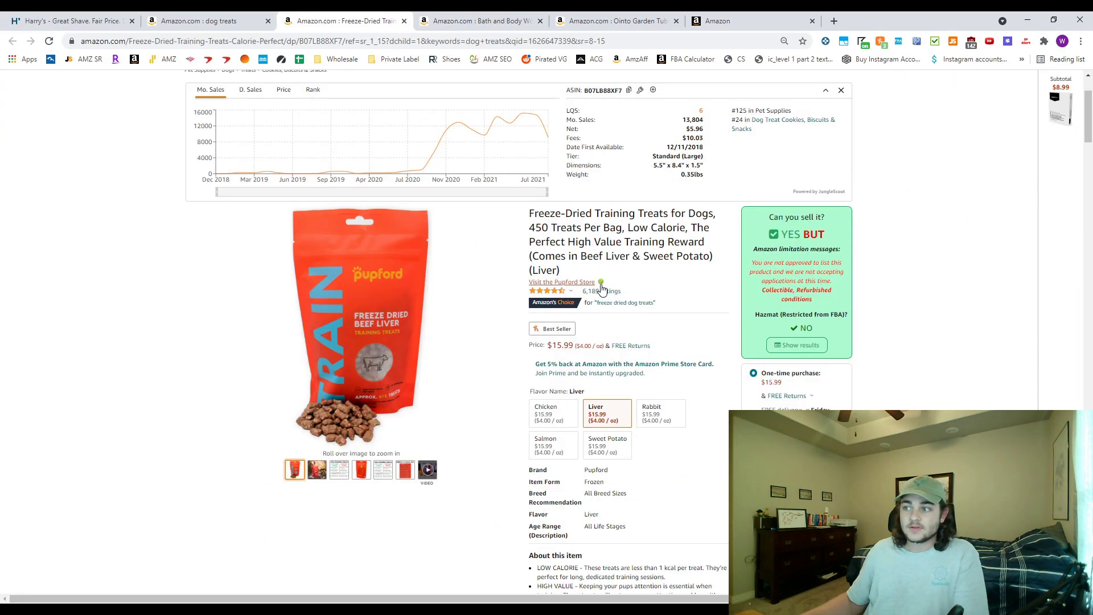
pyautogui.click(450, 20)
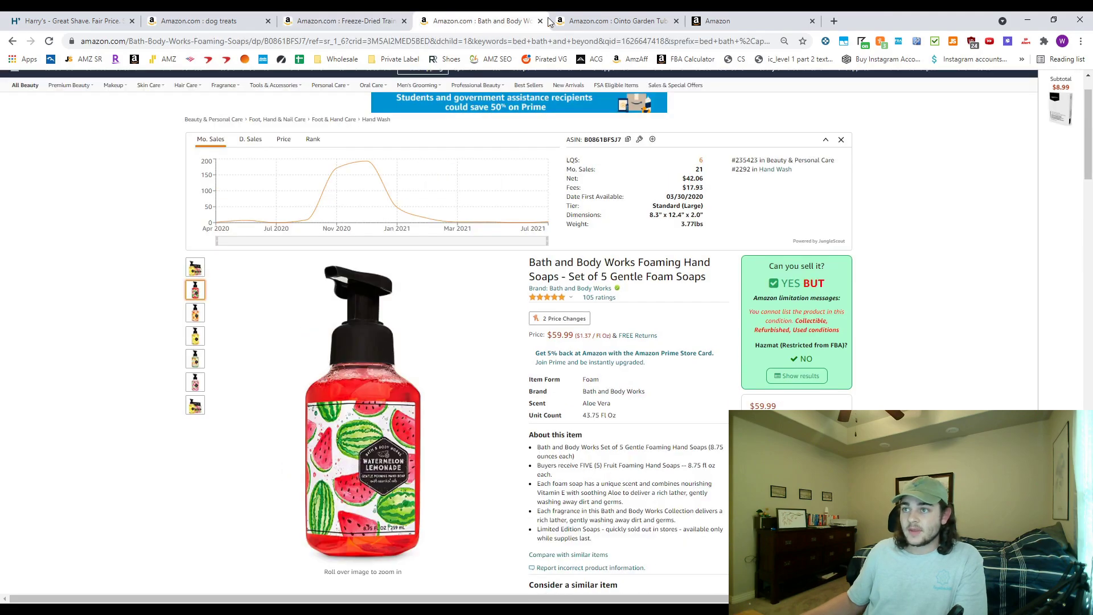
pyautogui.click(540, 21)
pyautogui.click(352, 21)
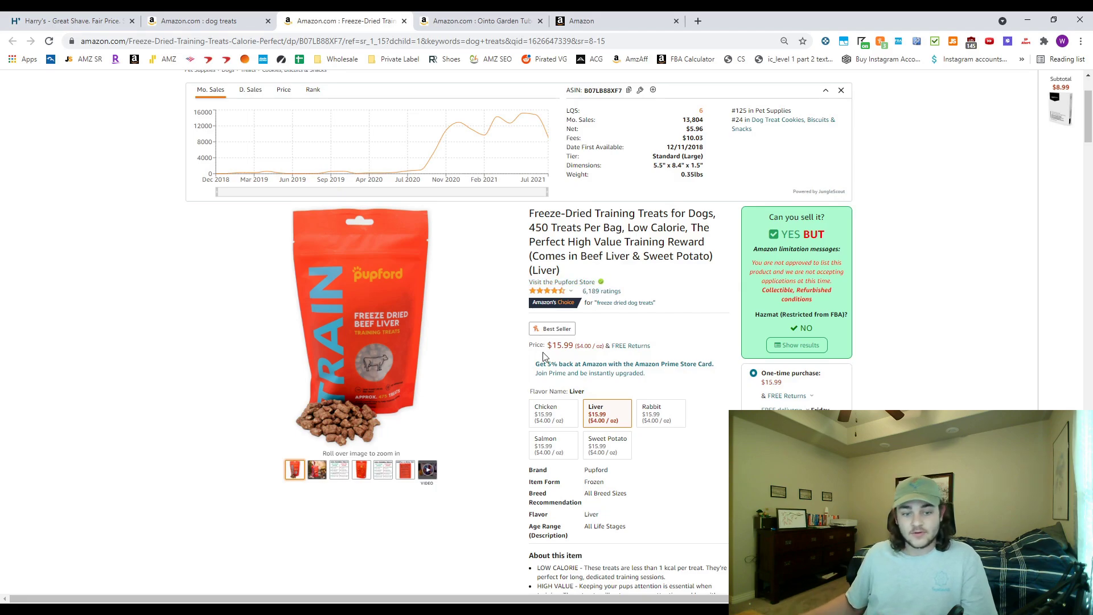
pyautogui.scroll(-6, 544, 355)
pyautogui.scroll(7, 655, 393)
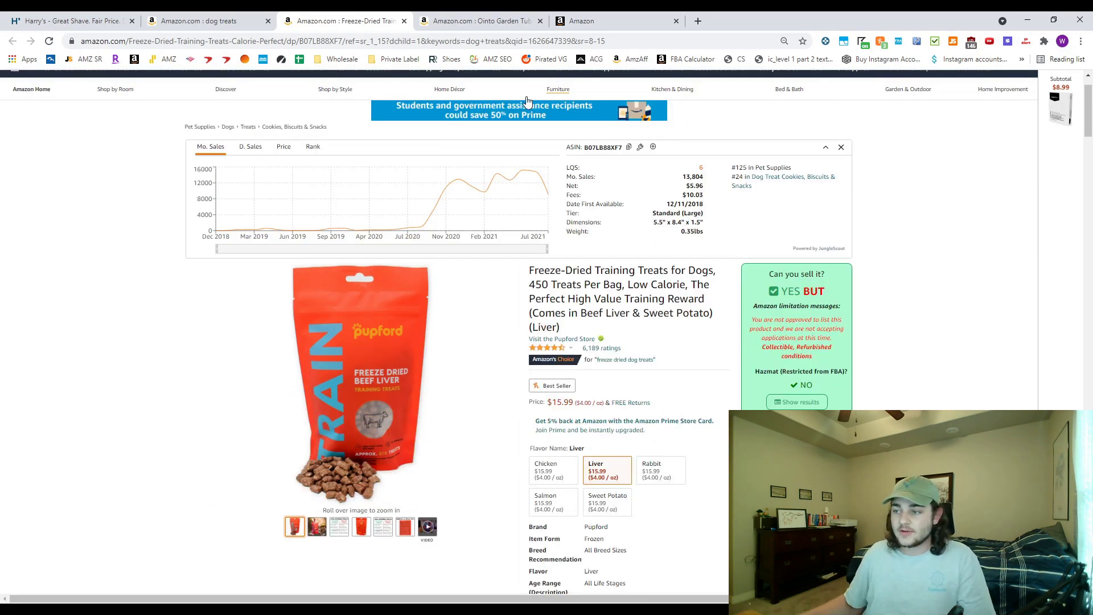
pyautogui.scroll(-6, 666, 322)
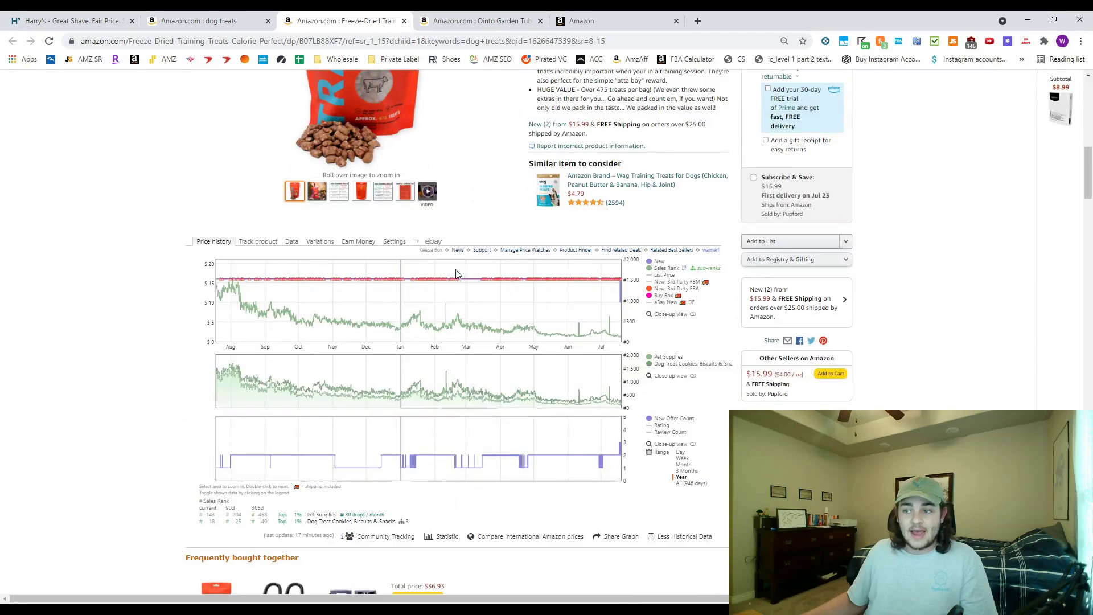
pyautogui.moveTo(596, 306)
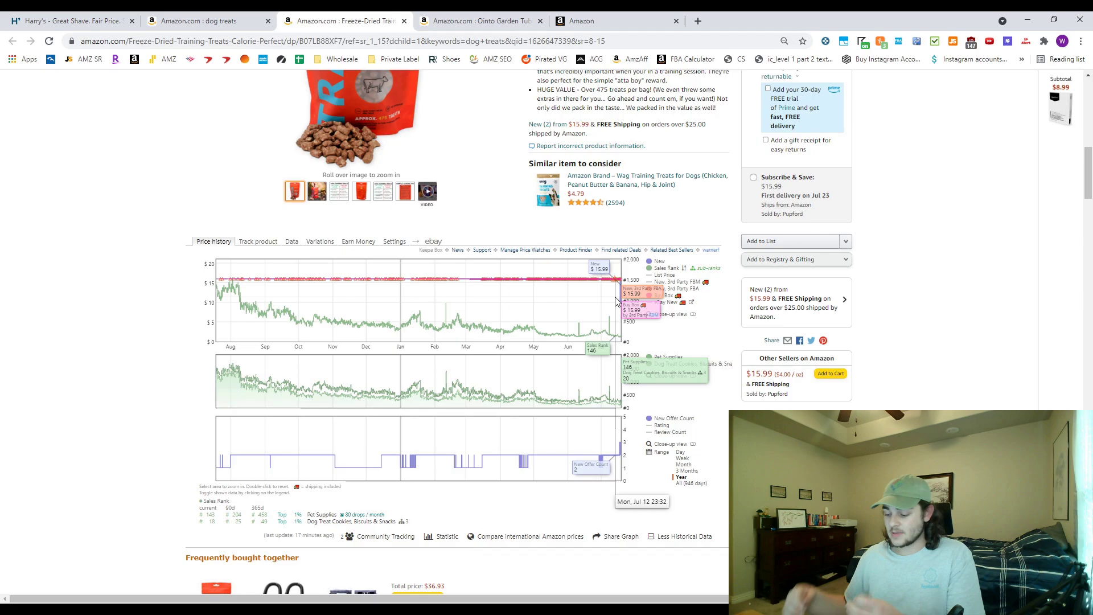
pyautogui.scroll(10, 626, 273)
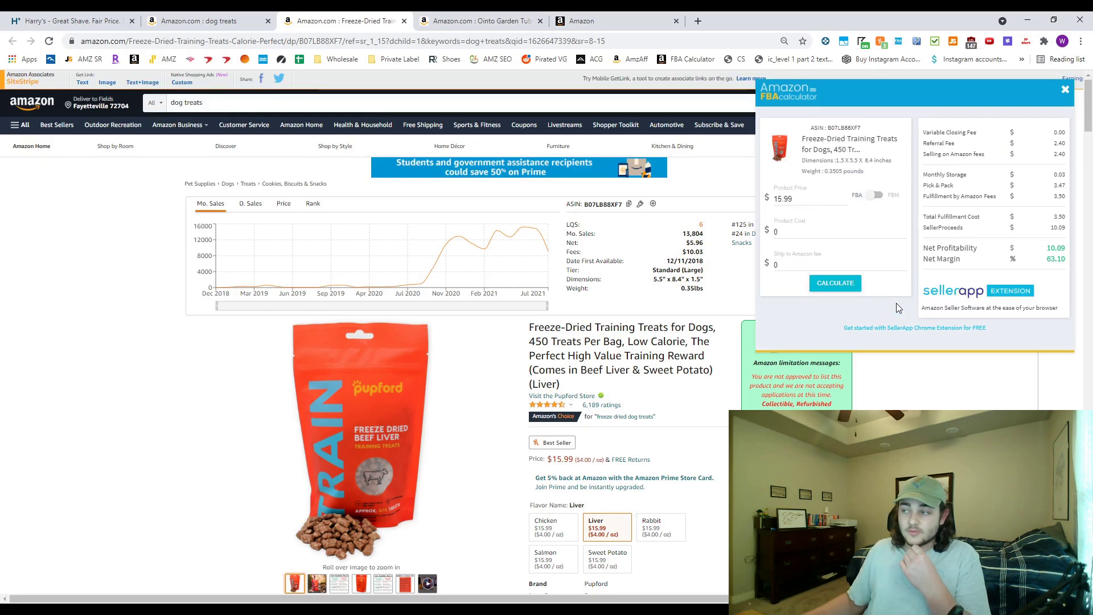
# - Enter a 6.5 product cost in the FBA calculator and recalculate
pyautogui.click(792, 232)
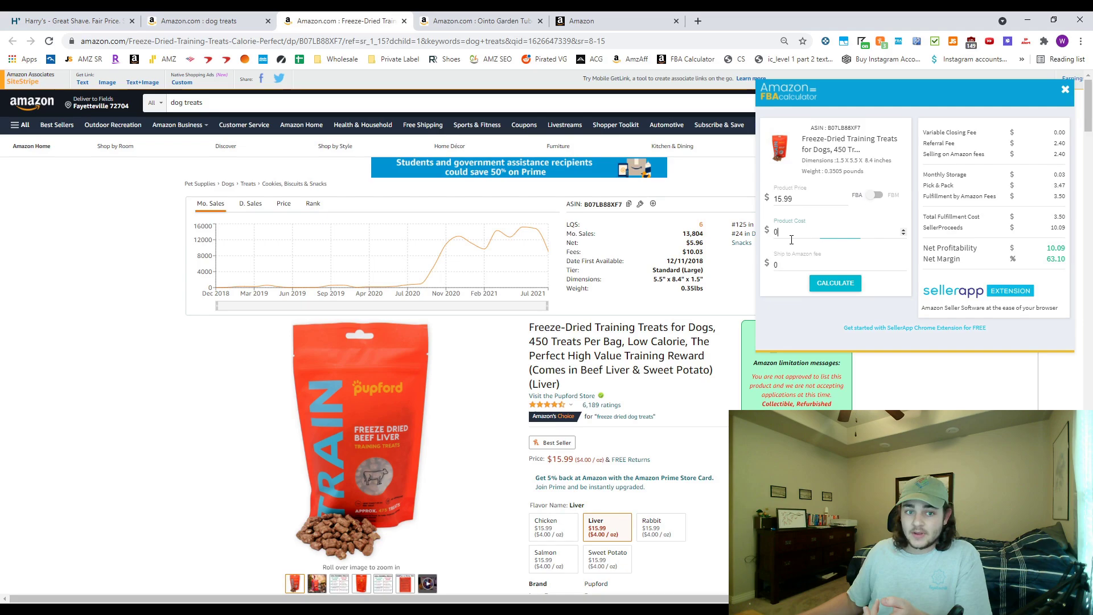
pyautogui.doubleClick(792, 237)
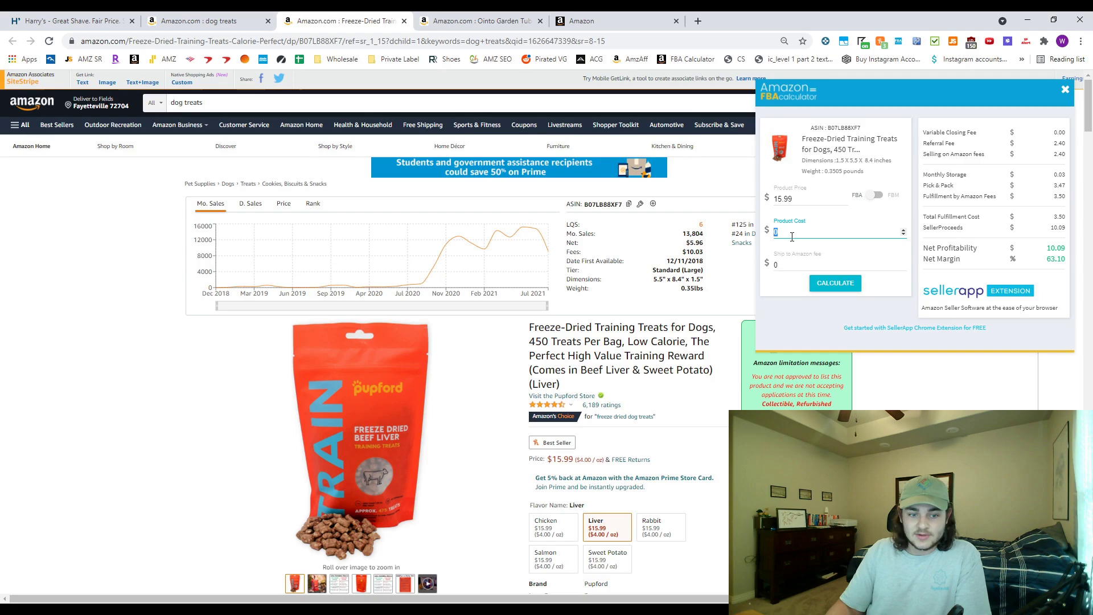
pyautogui.press('BackSpace')
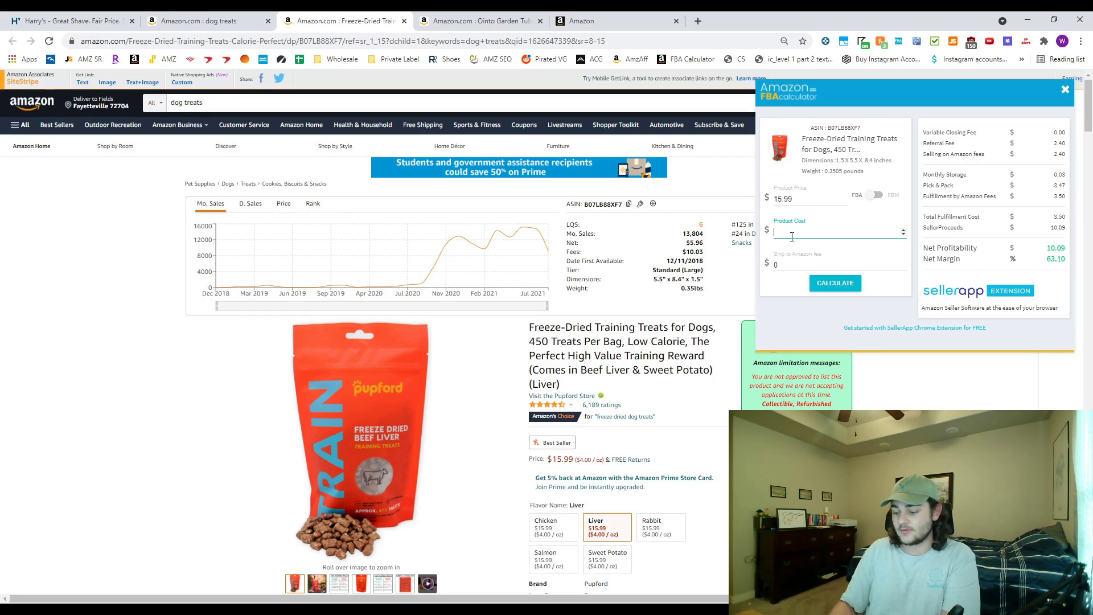
pyautogui.write('6.5')
pyautogui.click(835, 283)
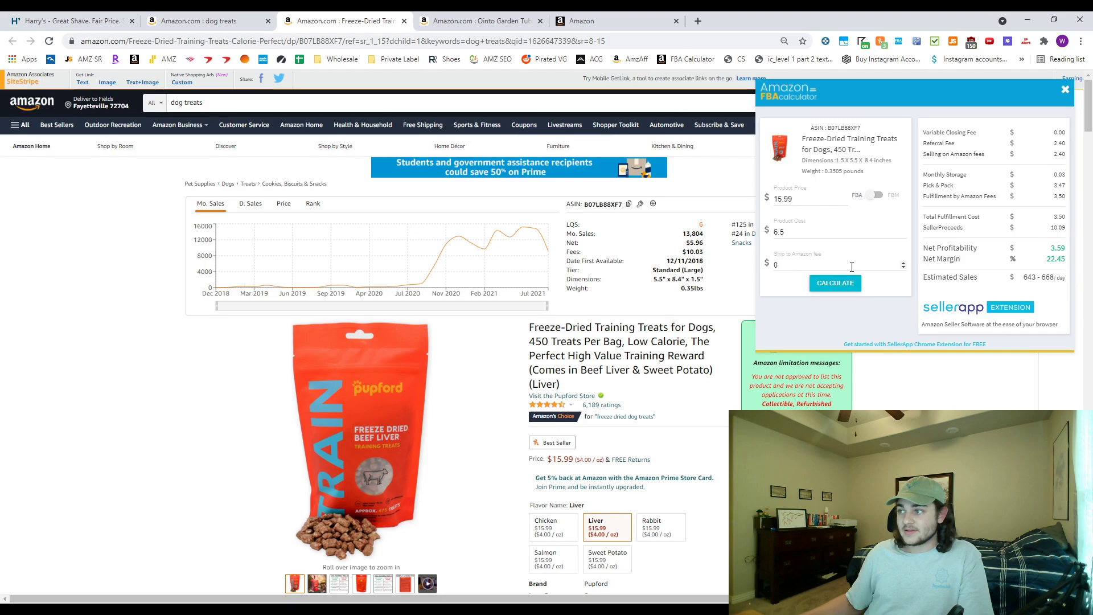
# - Add a 1 ship-to-Amazon fee and recalculate, giving 3.49 net profit and 21.83% margin
pyautogui.doubleClick(834, 171)
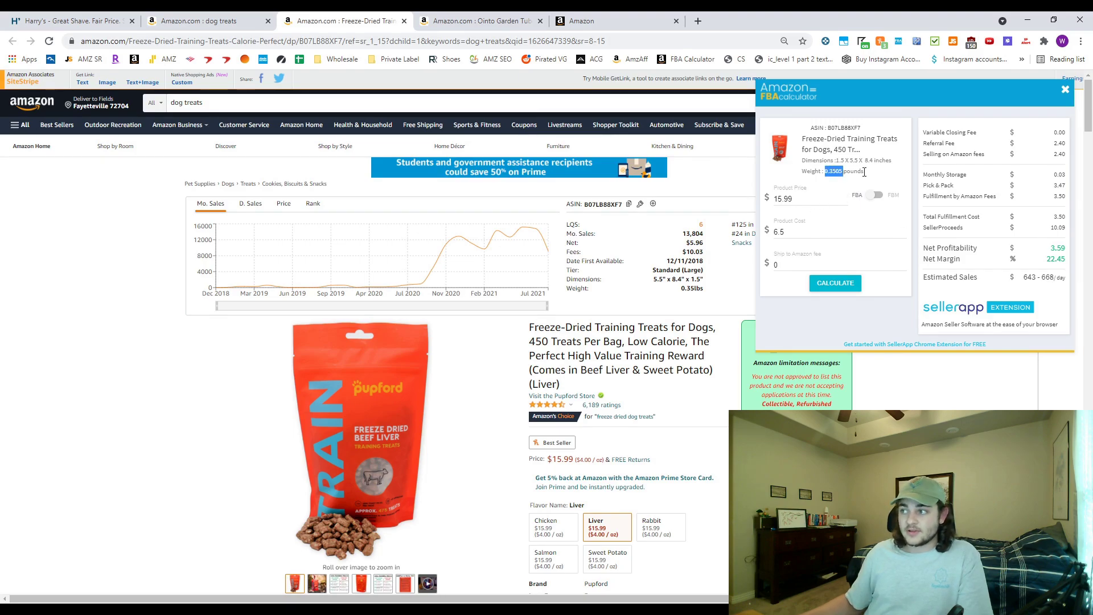
pyautogui.click(863, 172)
pyautogui.click(809, 266)
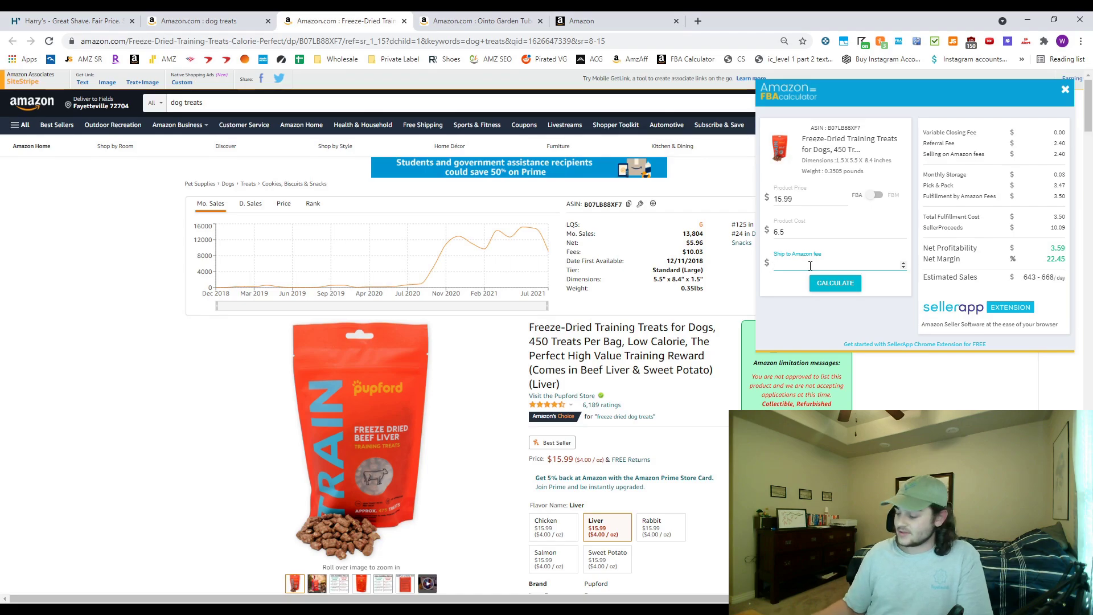
pyautogui.click(837, 283)
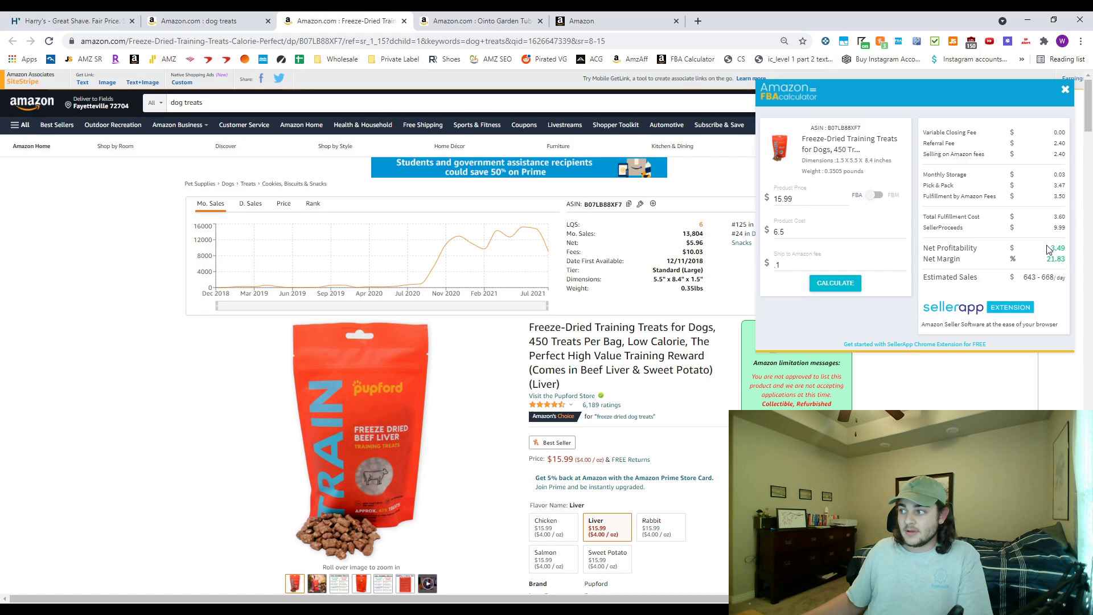
pyautogui.moveTo(1049, 249); pyautogui.dragTo(1062, 270)
pyautogui.click(1063, 270)
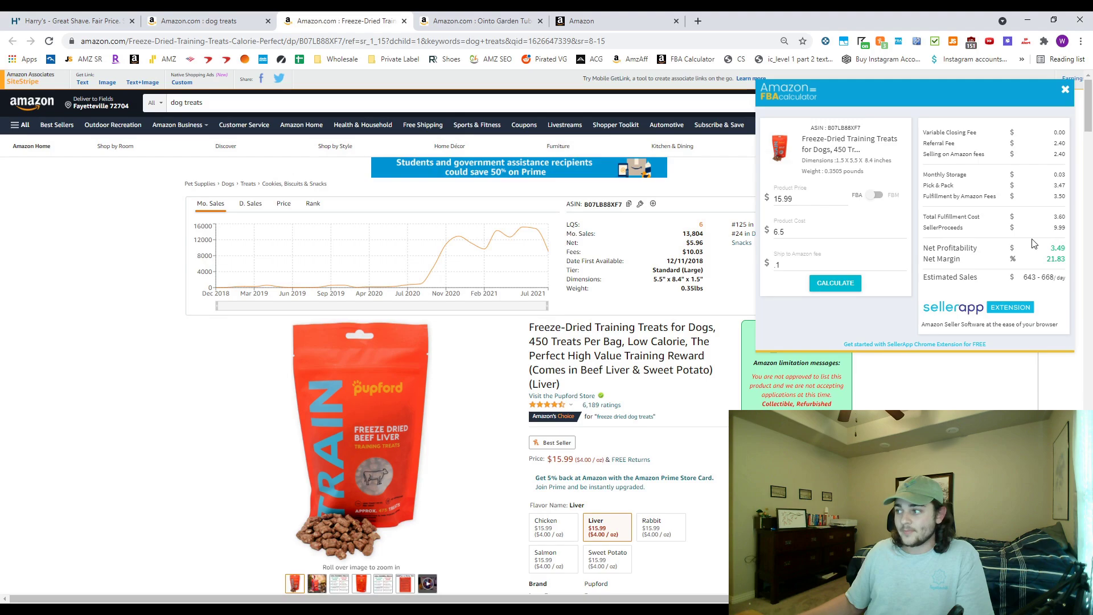
# - Switch the calculator to FBM with a 4 fulfillment cost (3.09 net profit), then close it
pyautogui.click(875, 195)
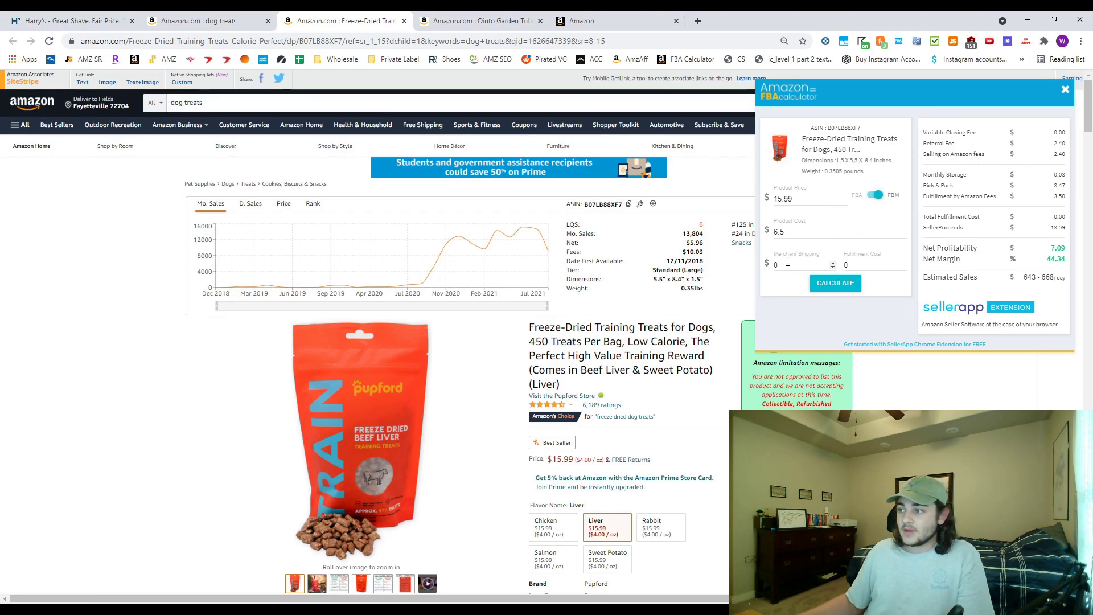
pyautogui.doubleClick(869, 267)
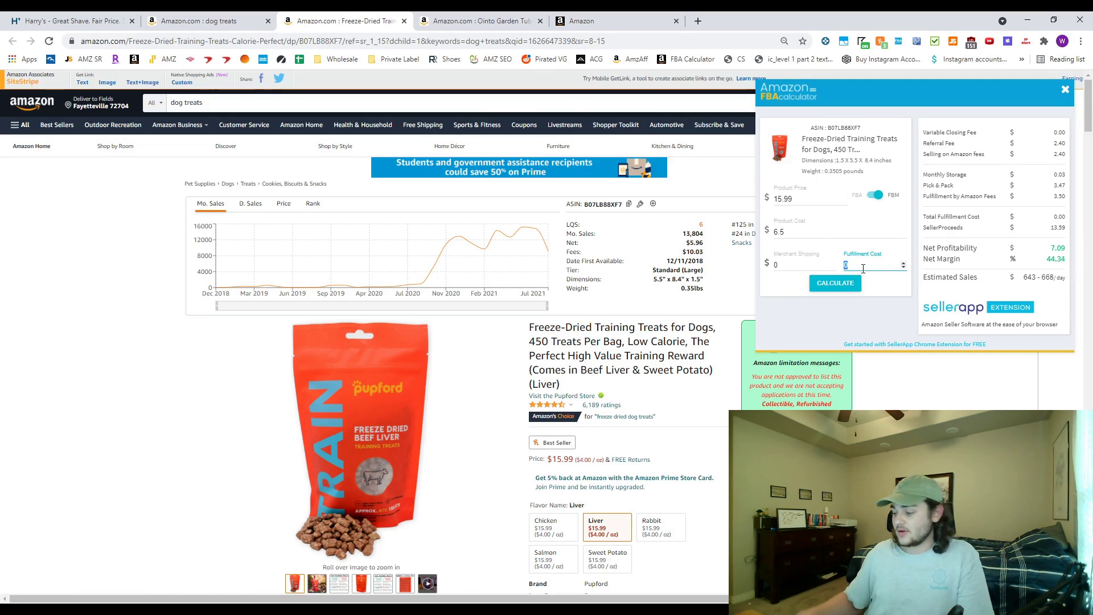
pyautogui.write('4')
pyautogui.click(856, 285)
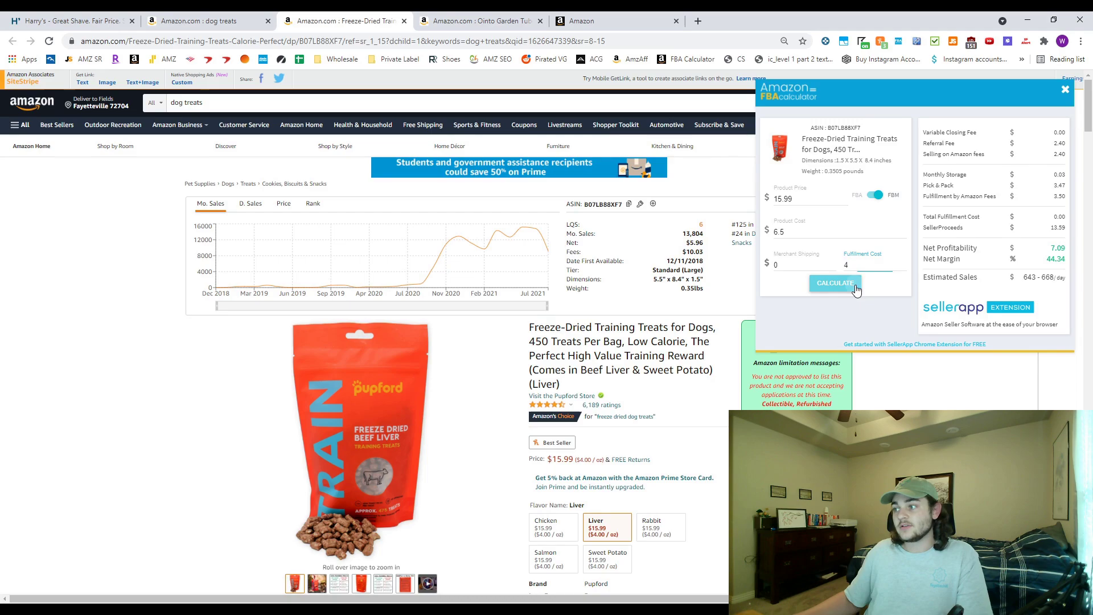
pyautogui.doubleClick(1056, 247)
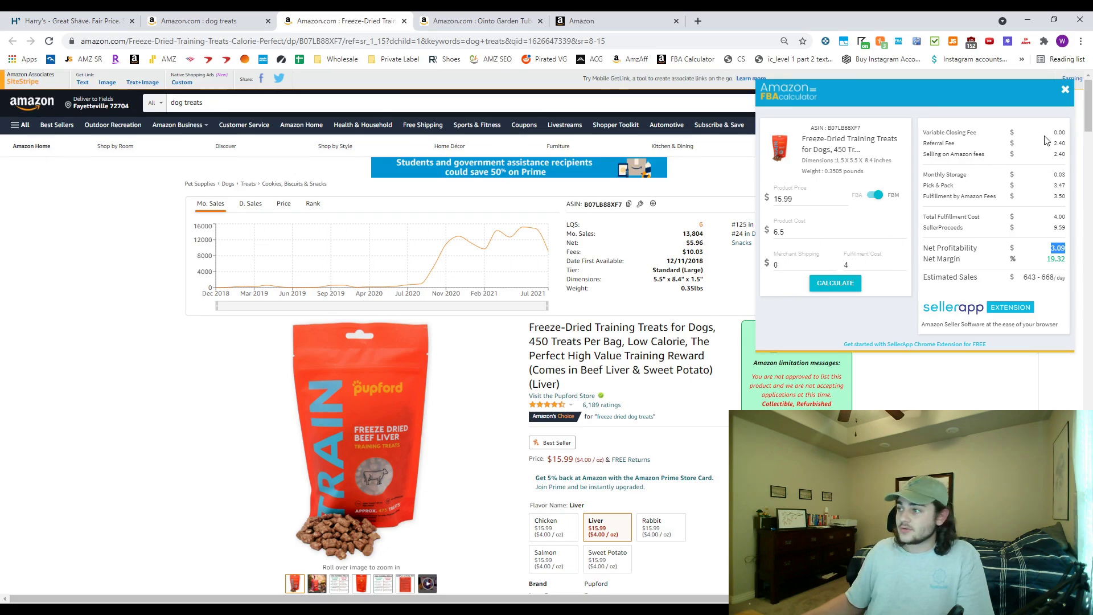
pyautogui.click(1065, 91)
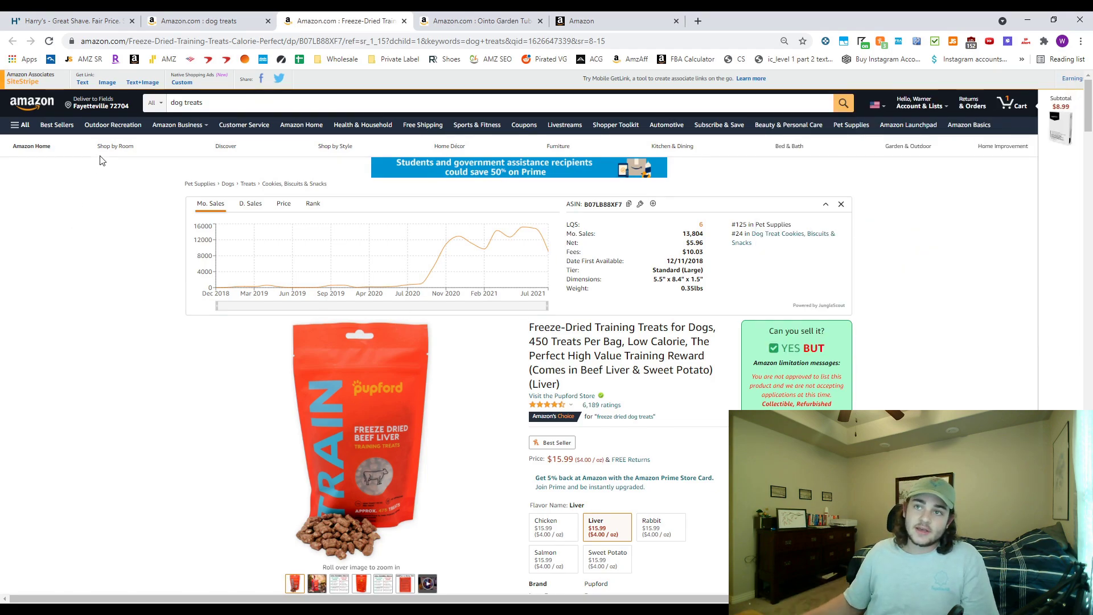
# - Show Honey's Harry's checkout result: a working code saving $7, cutting $69.83 to $62.83
pyautogui.click(103, 15)
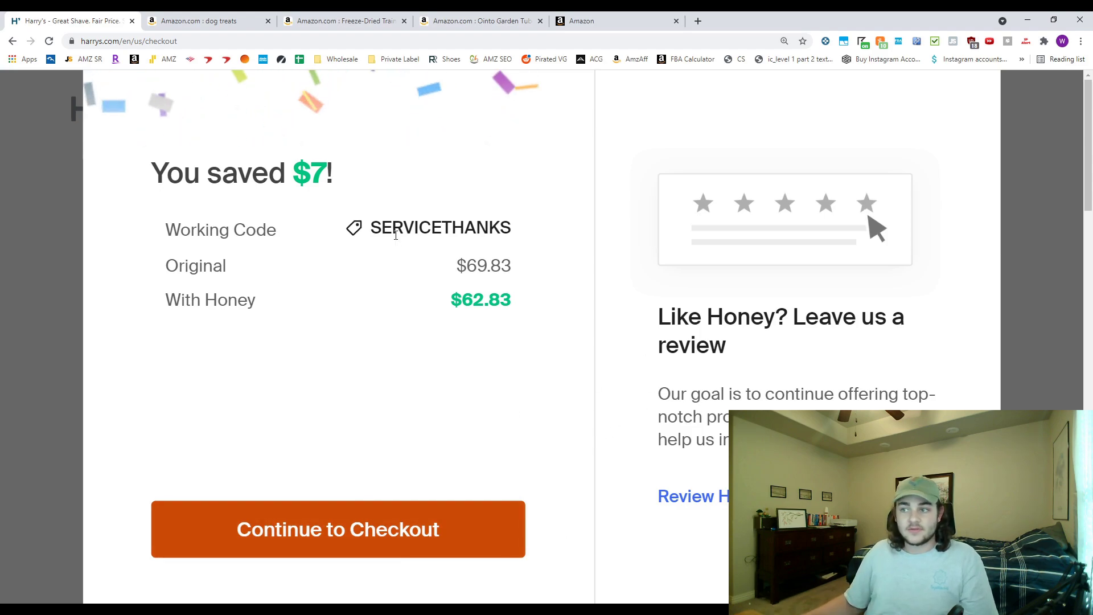
pyautogui.moveTo(453, 228); pyautogui.dragTo(505, 232)
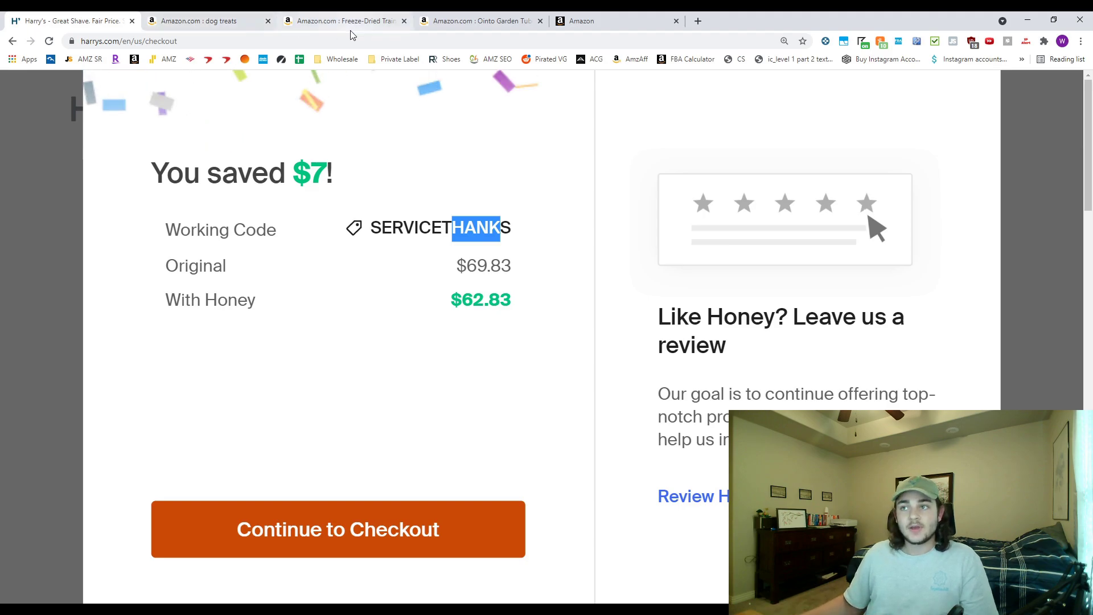
# - Load the Macy's Shopping Bag page in a new tab from the 'macys' address suggestion
pyautogui.click(233, 23)
pyautogui.click(497, 23)
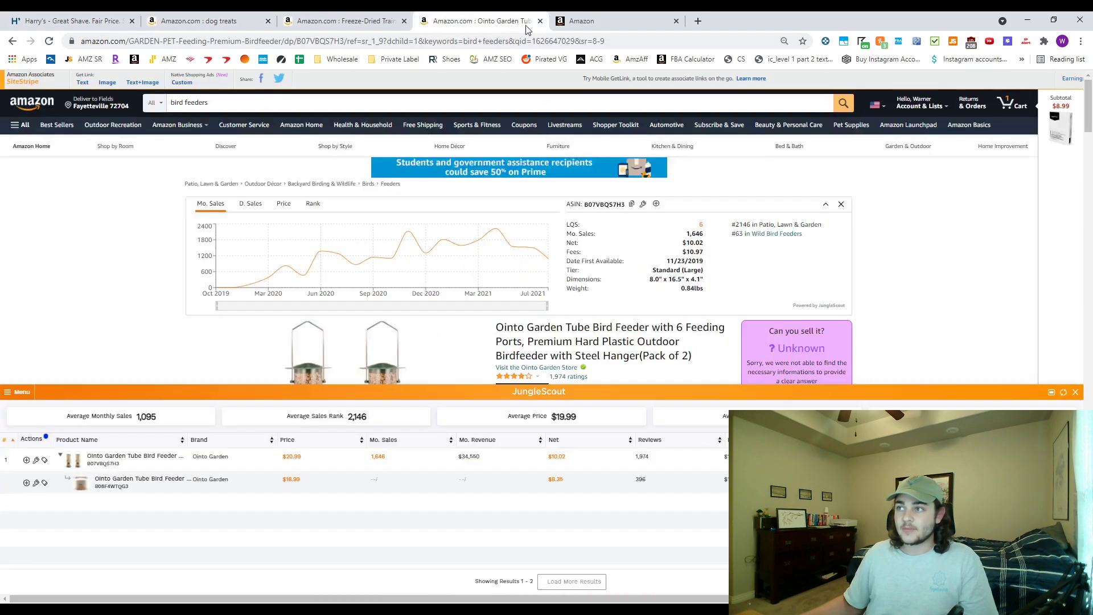
pyautogui.click(626, 21)
pyautogui.click(698, 21)
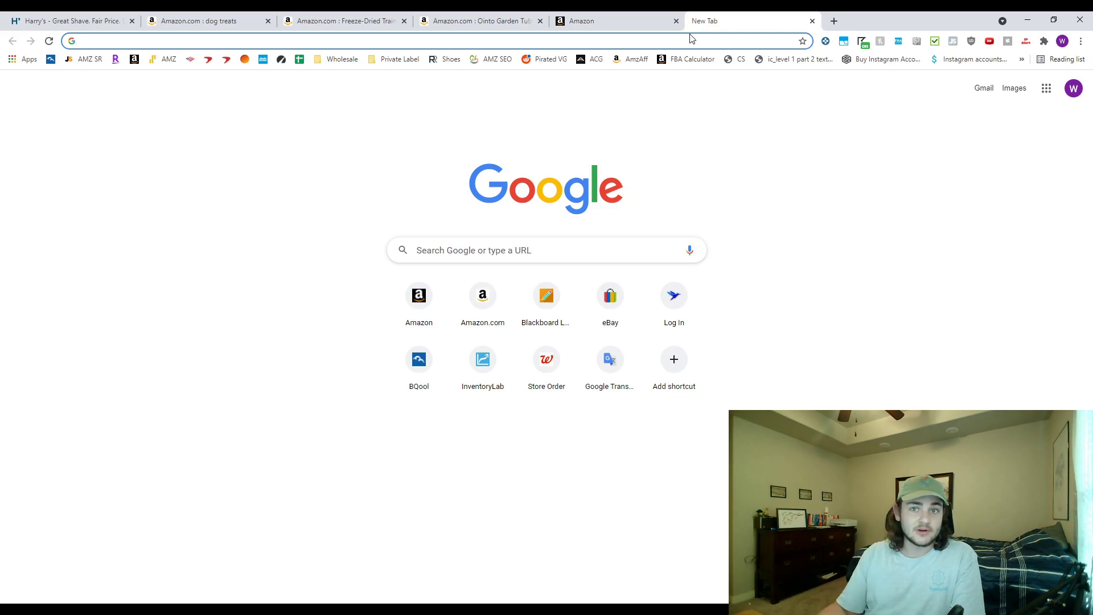
pyautogui.write('am')
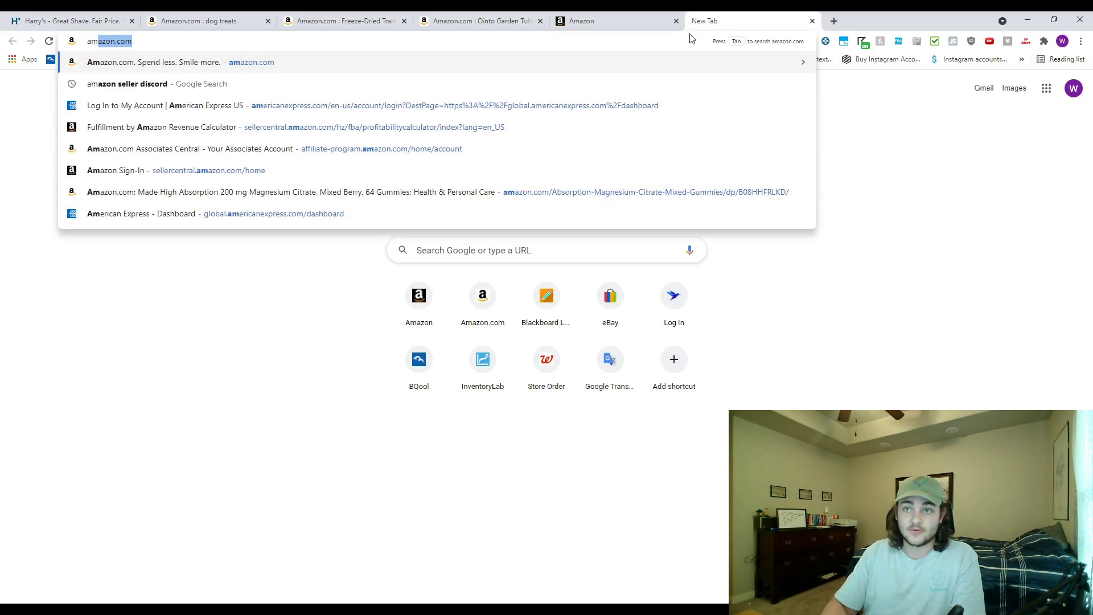
pyautogui.press('BackSpace')
pyautogui.press('BackSpace')
pyautogui.press('BackSpace')
pyautogui.write('macys')
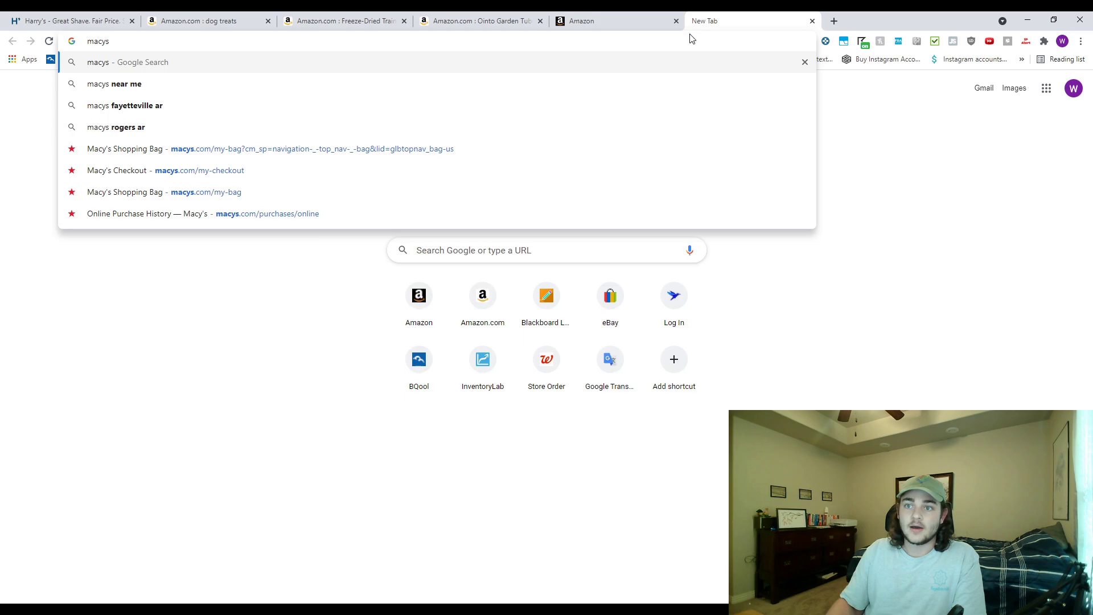
pyautogui.press('Down')
pyautogui.press('Down')
pyautogui.press('Down')
pyautogui.press('Down')
pyautogui.press('Return')
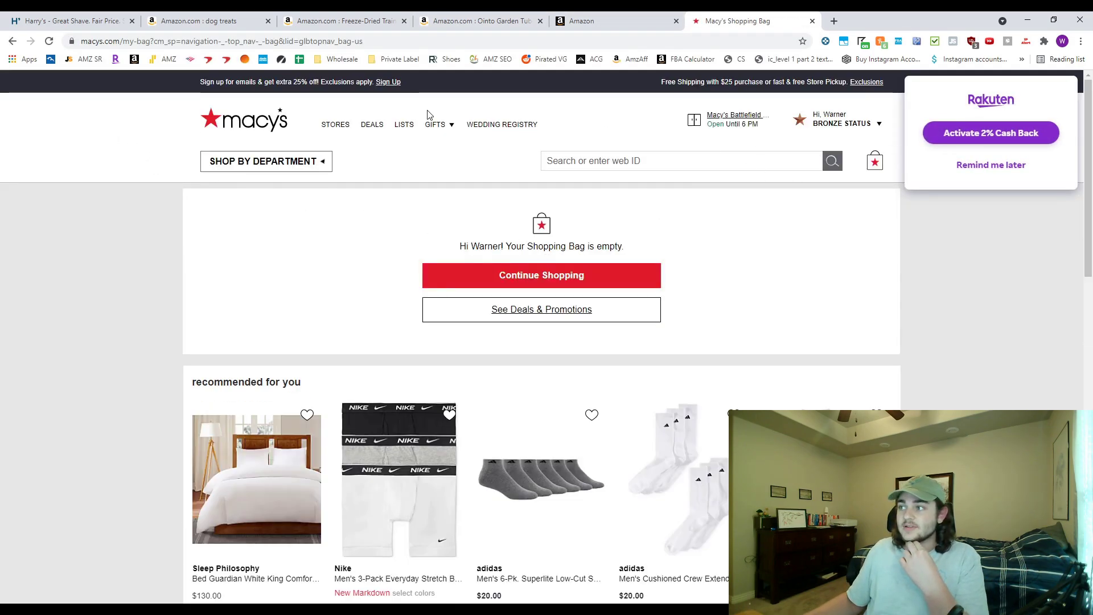
# - Go to the Macy's home page and activate Rakuten's 2% cash back
pyautogui.click(245, 121)
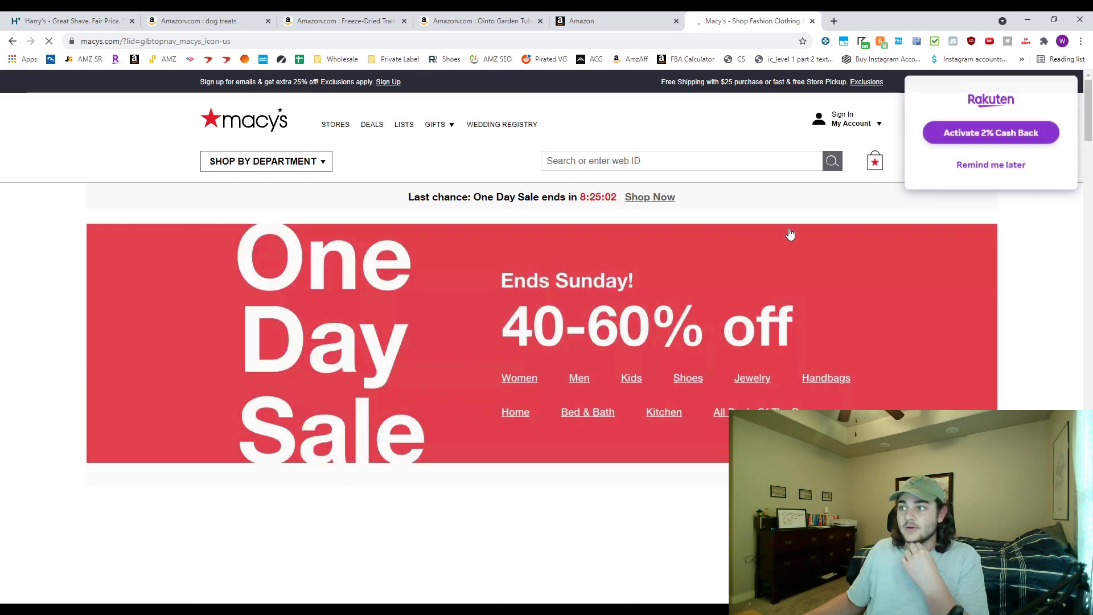
pyautogui.click(989, 135)
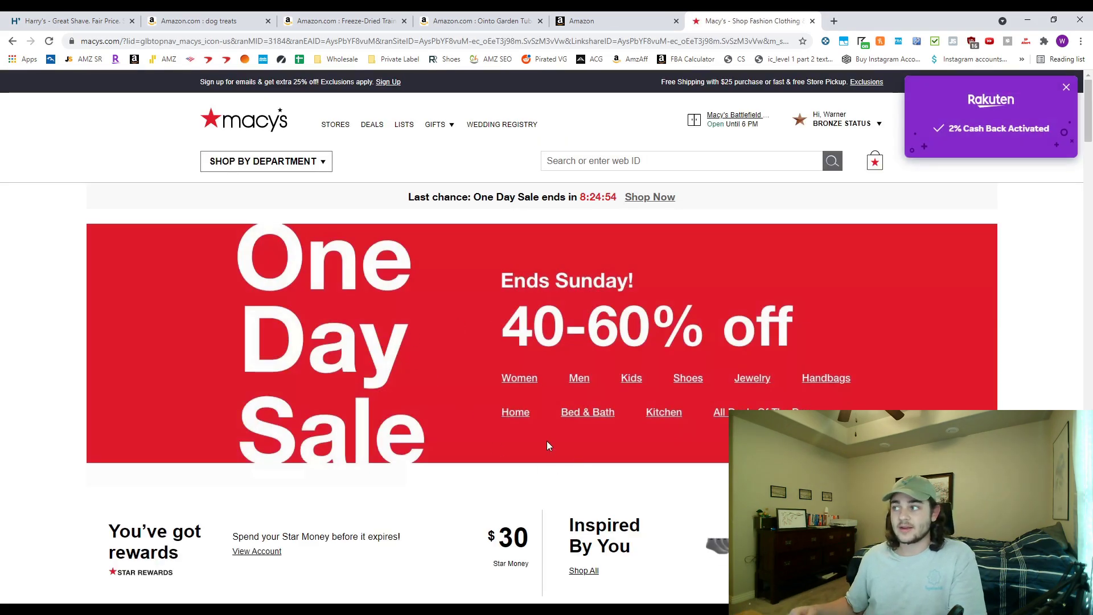
pyautogui.click(833, 22)
# - Load Rakuten's home page from the bookmark and show the account dropdown with Cash Back Balance
pyautogui.click(116, 59)
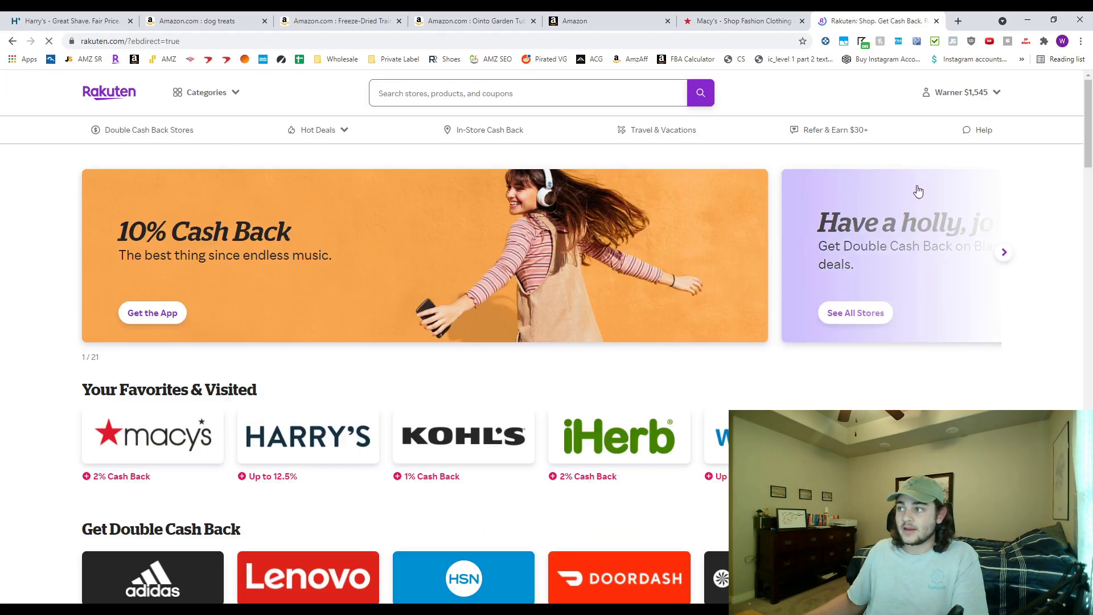
pyautogui.moveTo(976, 93)
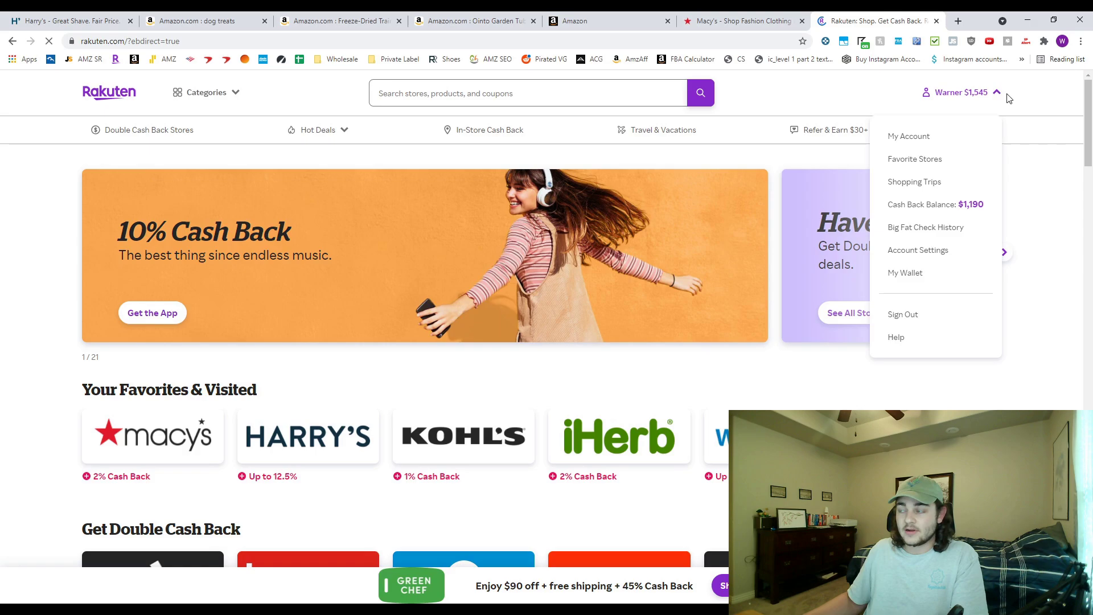